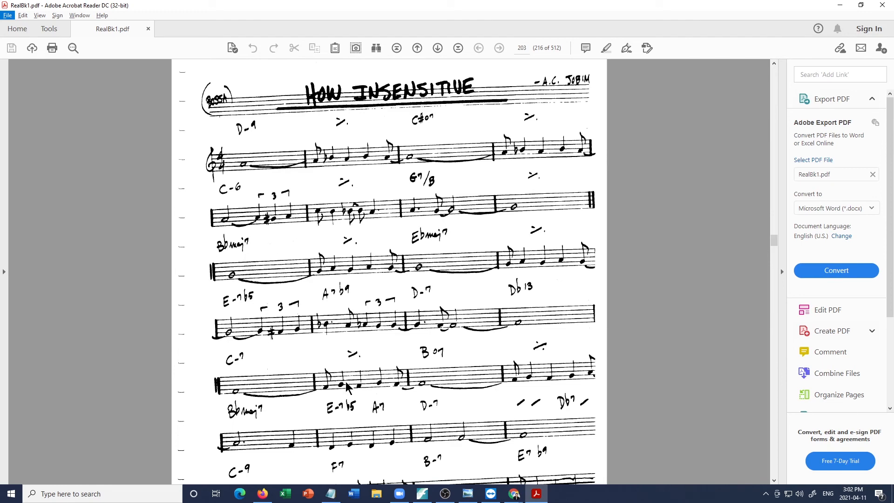
Switch to the blank lead sheet in Finale and review the font settings in its document options.
key(alt+Tab)
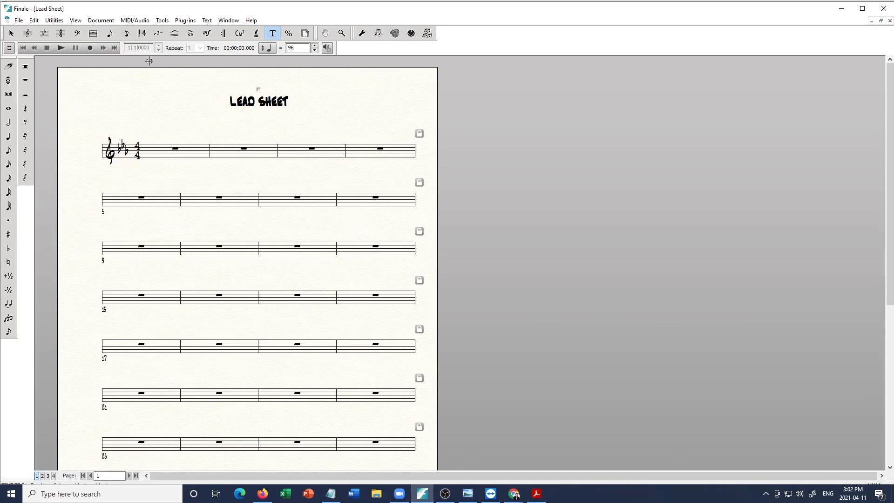
click(101, 20)
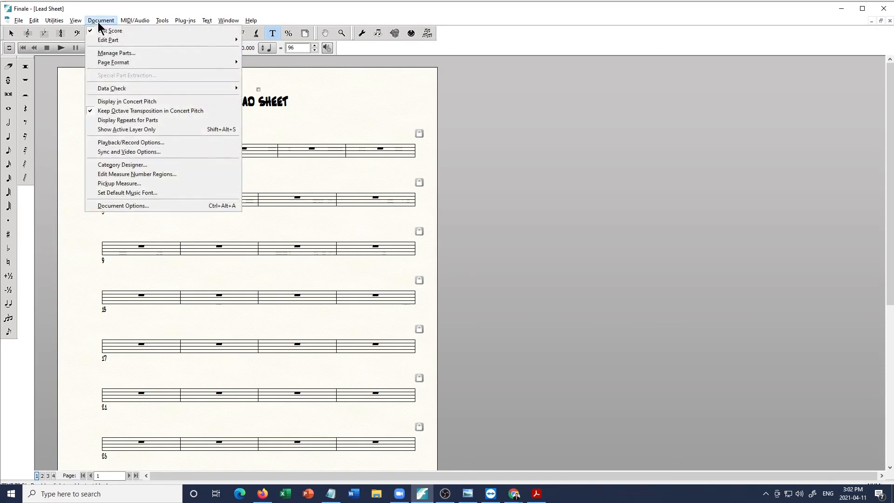
click(140, 206)
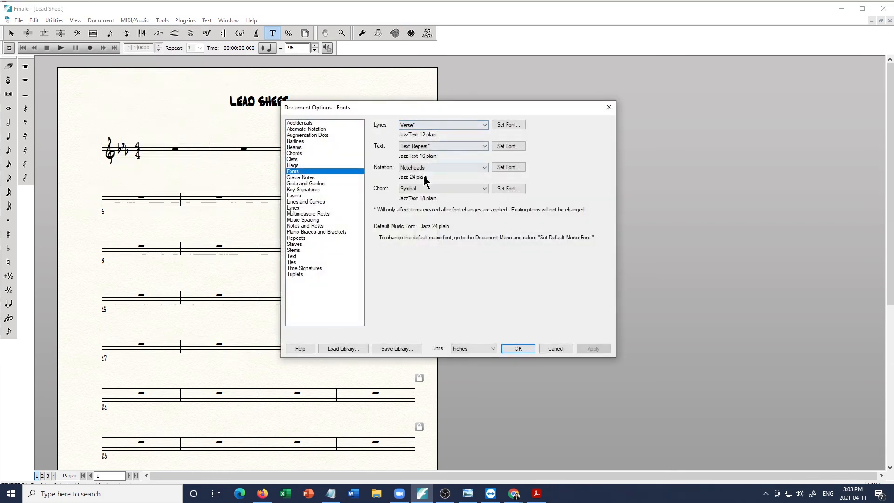
click(518, 349)
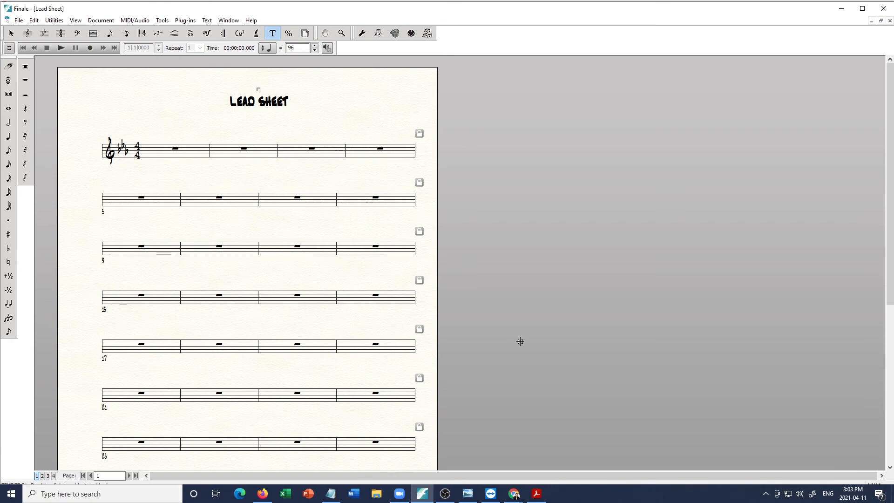
Bring the annotated Pure Imagination reharm image into view, examine it, and move it back off the screen.
drag(893, 70, 550, 70)
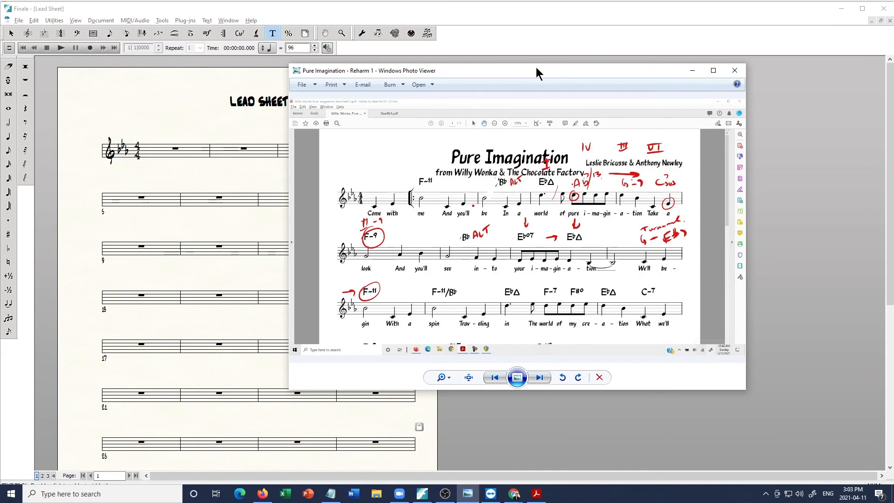
drag(540, 68, 893, 69)
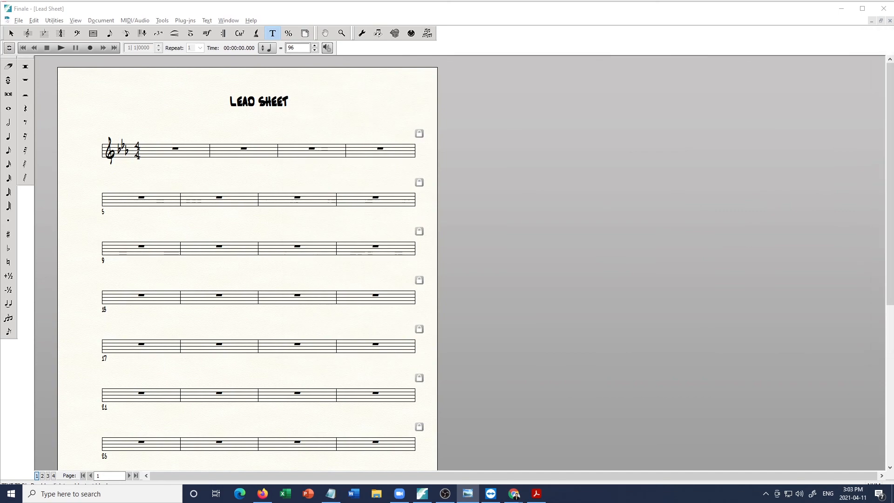
Switch to the Pure Imagination page on MuseScore in Firefox, view the score's download formats, and minimize the browser.
key(alt+Tab)
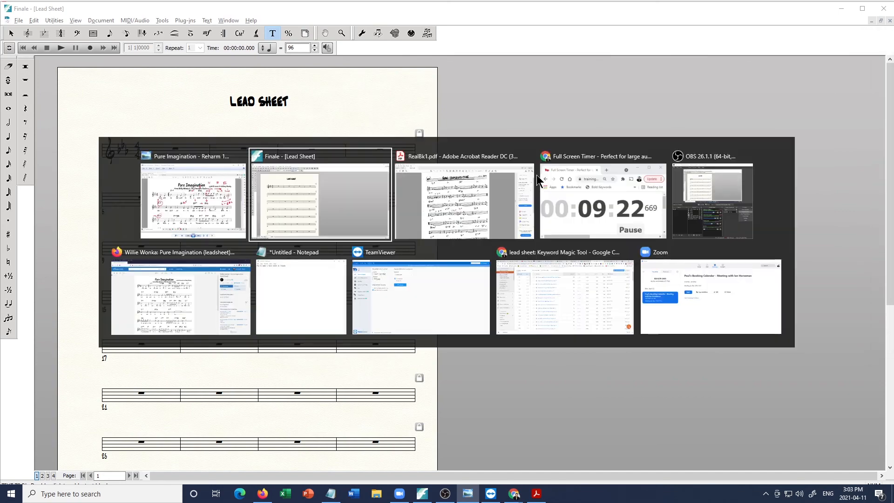
key(alt+Tab)
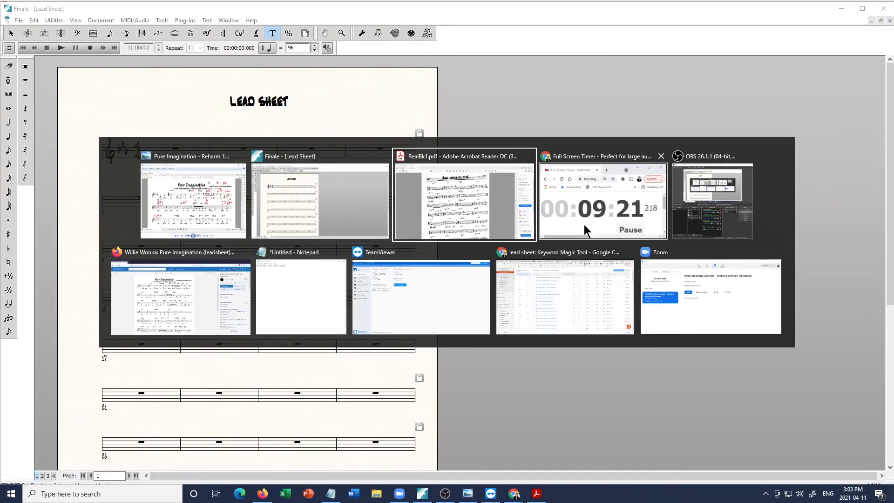
click(166, 289)
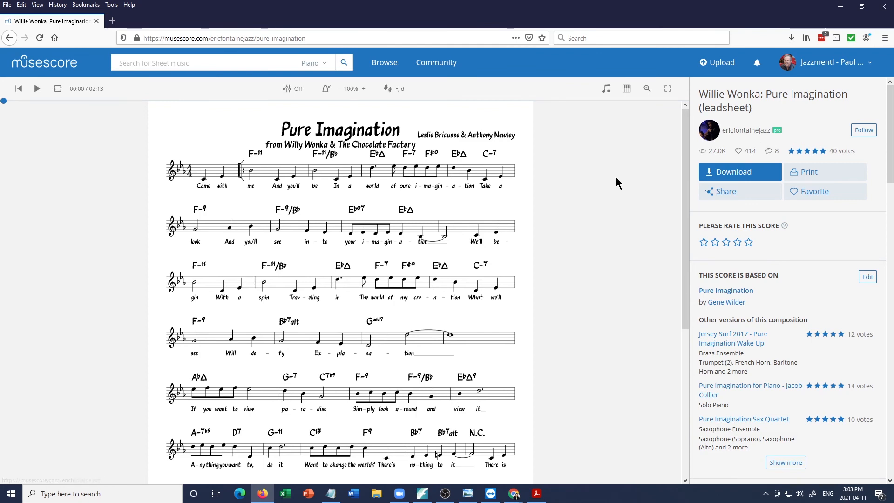
click(711, 172)
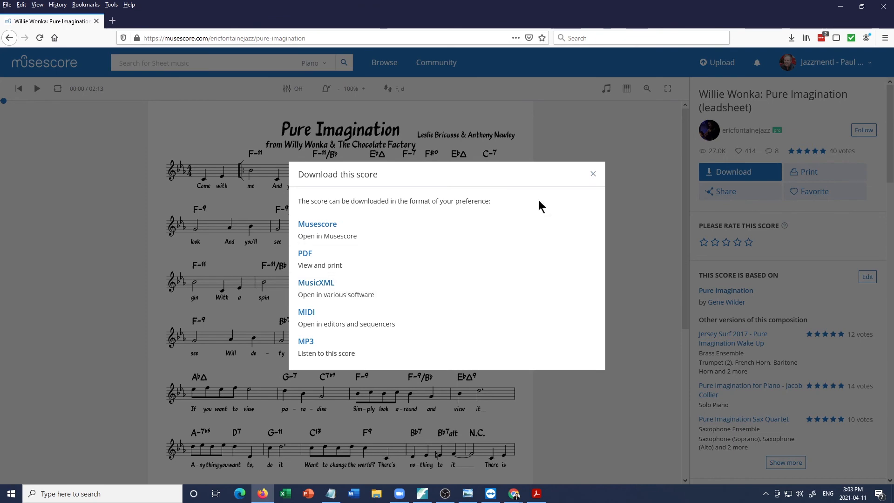
click(593, 174)
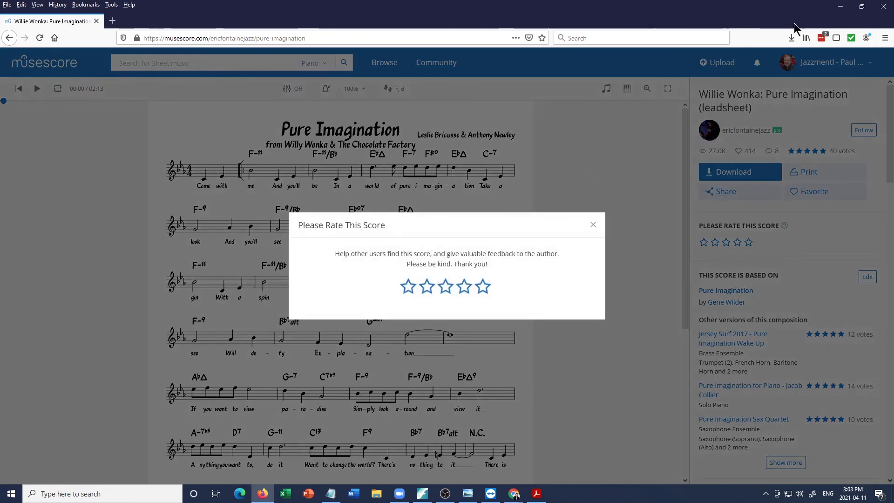
click(593, 225)
click(840, 7)
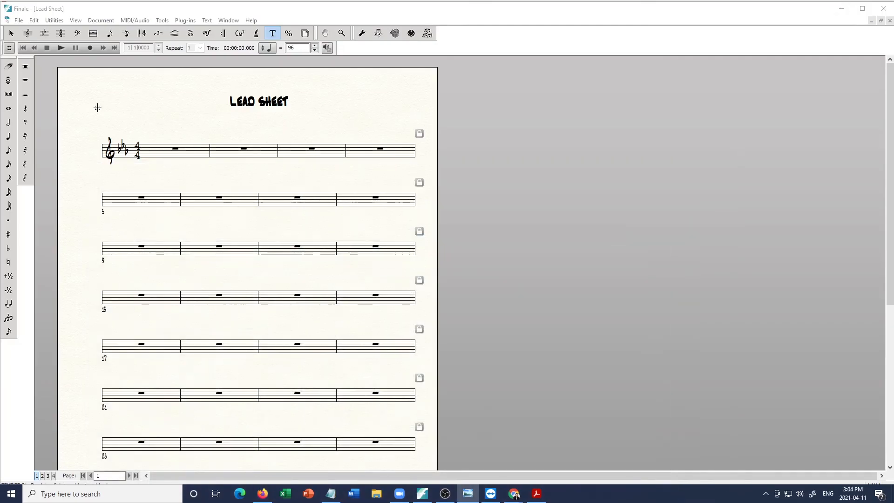
Look at Finale's file import options and switch to the open pure imagination.musx document.
click(18, 20)
mouse_move(56, 150)
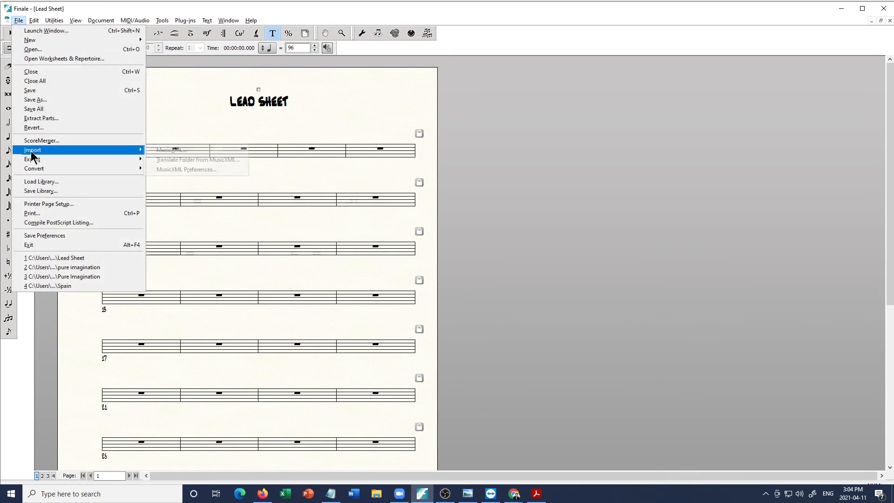
click(568, 147)
click(230, 21)
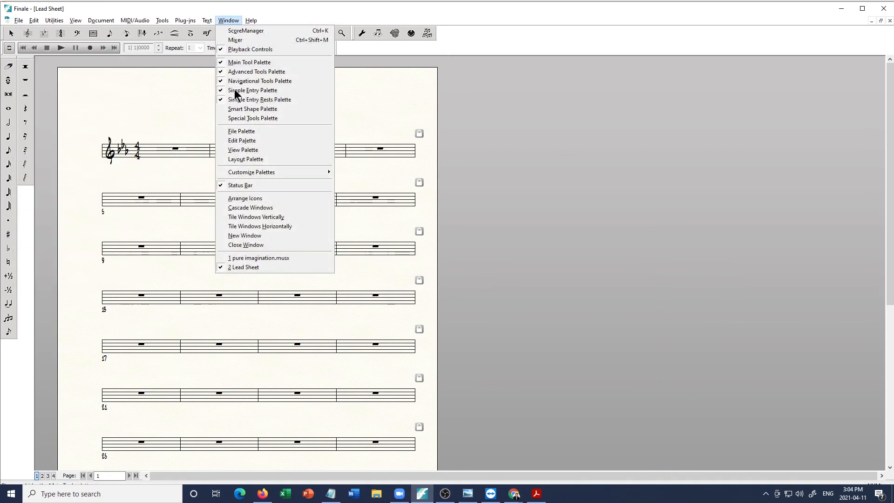
click(258, 258)
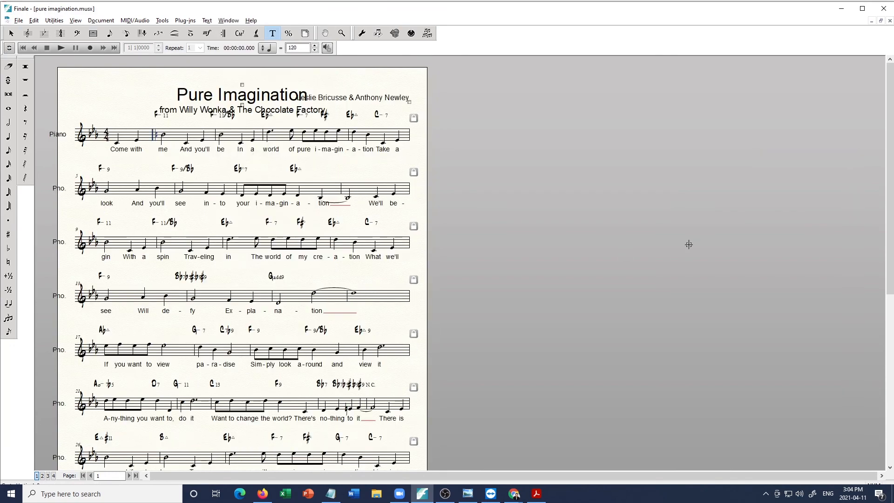
Switch to the MuseScore page in Firefox to compare its Pure Imagination score, and return to Finale.
key(alt+Tab)
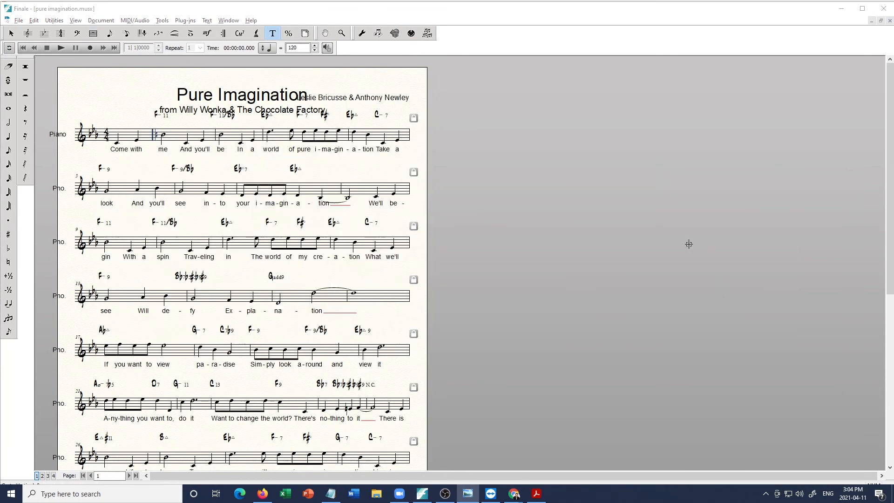
key(alt+Tab)
key(alt+Tab)
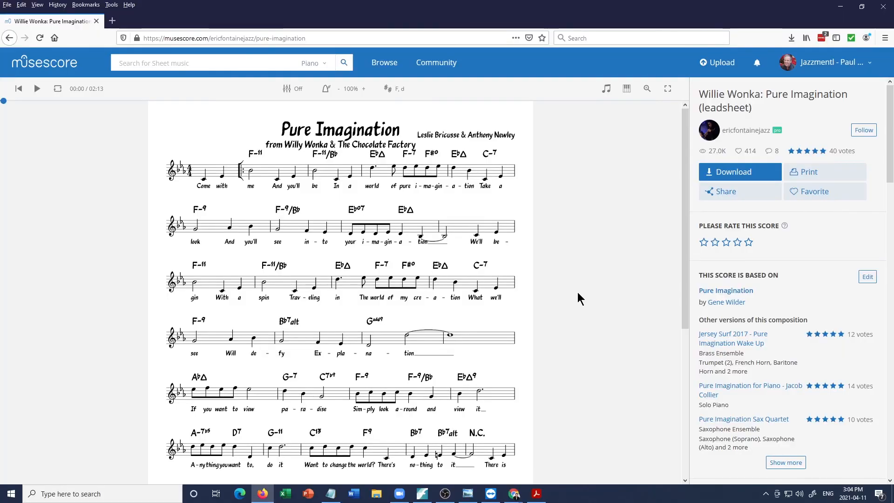
key(alt+Tab)
key(alt+Tab)
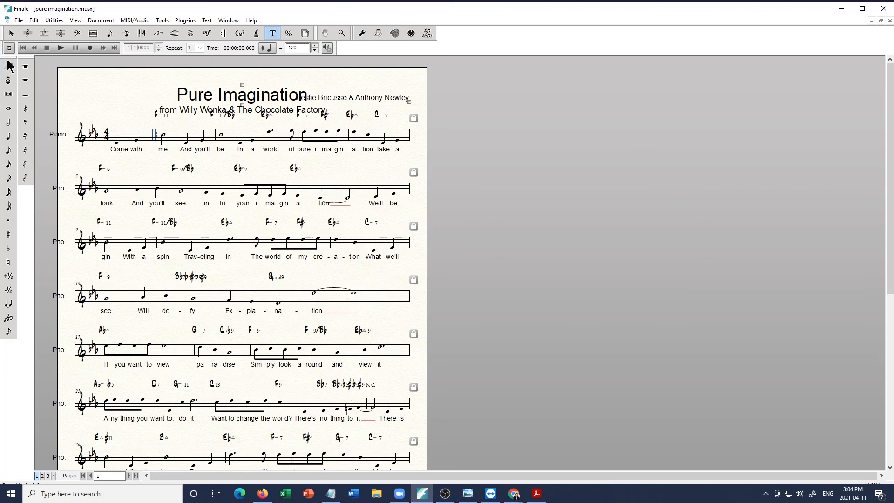
Select the entire piano staff of Pure Imagination and set the edit filter to include only notes and rests.
click(12, 33)
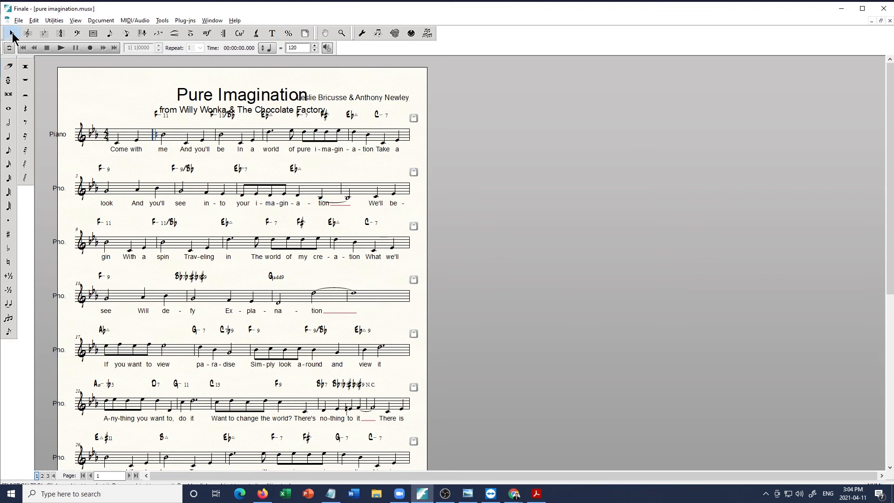
click(71, 136)
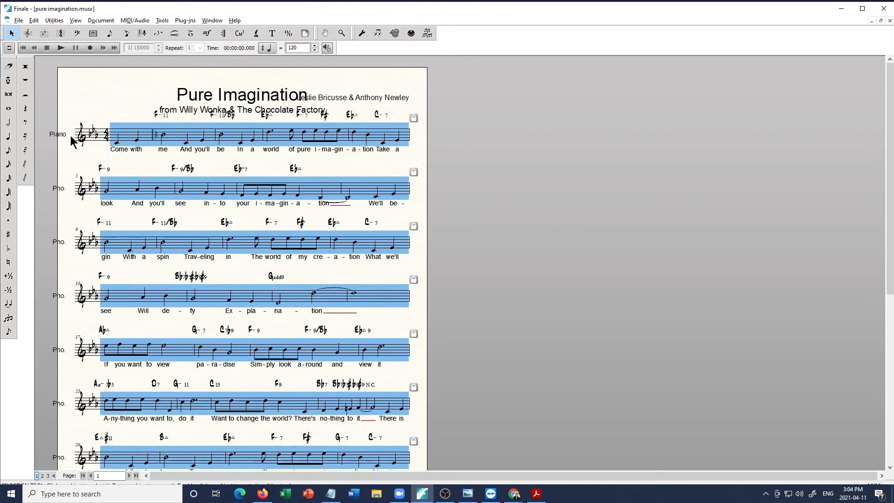
click(34, 20)
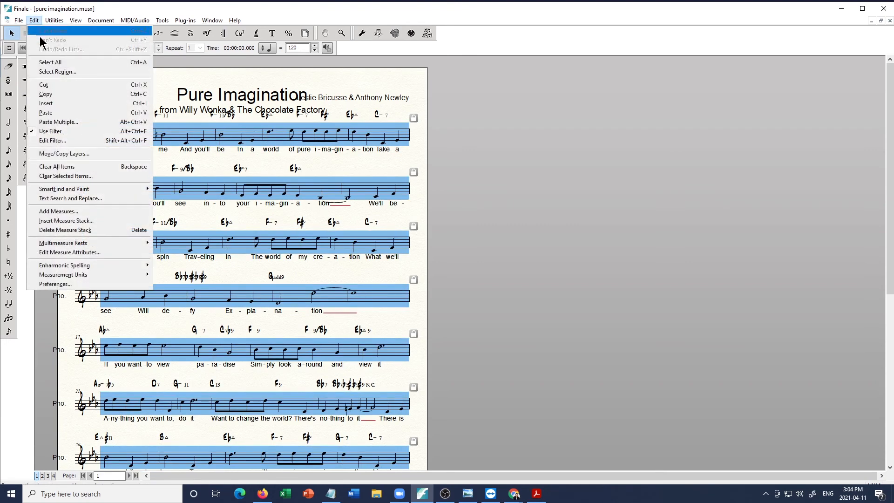
click(52, 140)
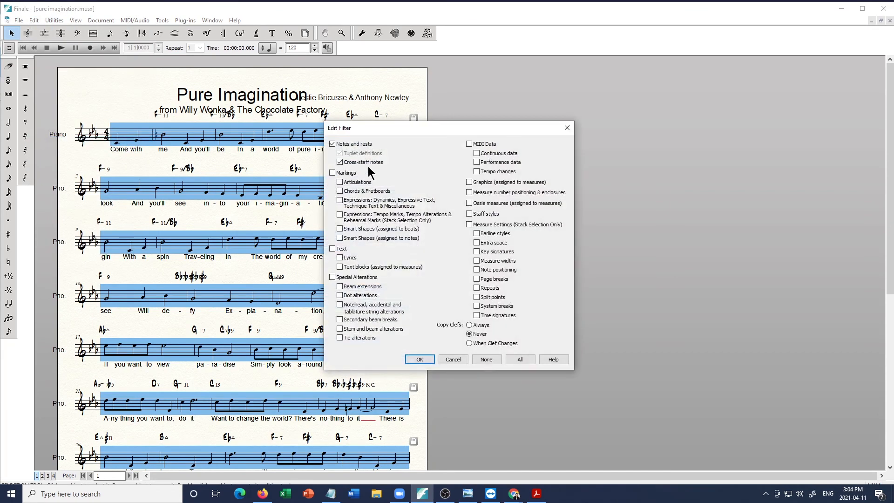
click(486, 359)
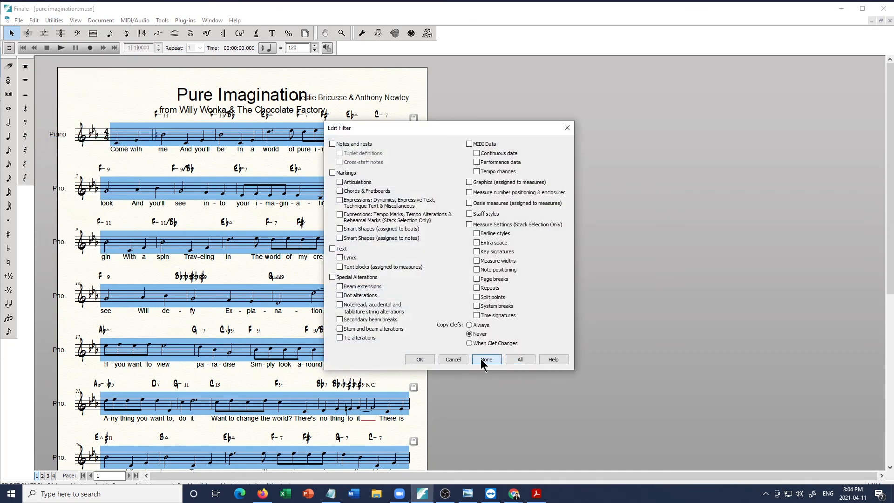
click(333, 144)
click(419, 359)
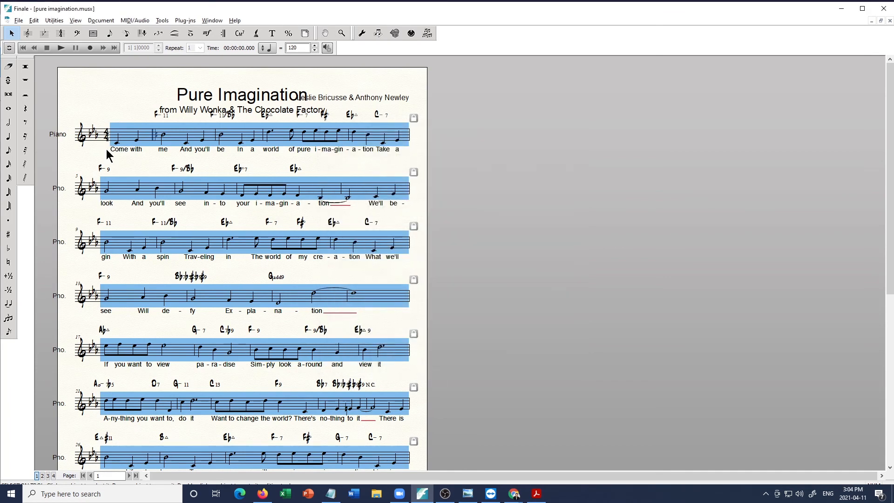
Copy the selected Pure Imagination melody into the Lead Sheet document from its first measure and clear the selection.
key(alt+Tab)
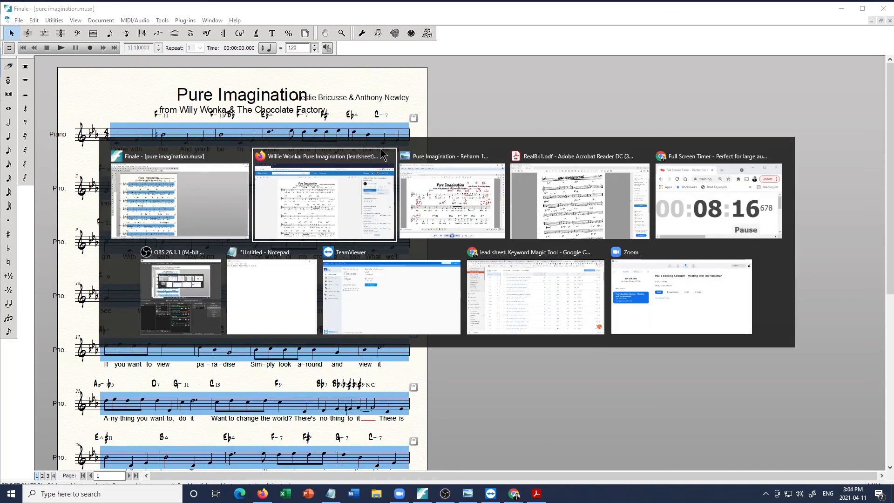
click(210, 177)
click(212, 21)
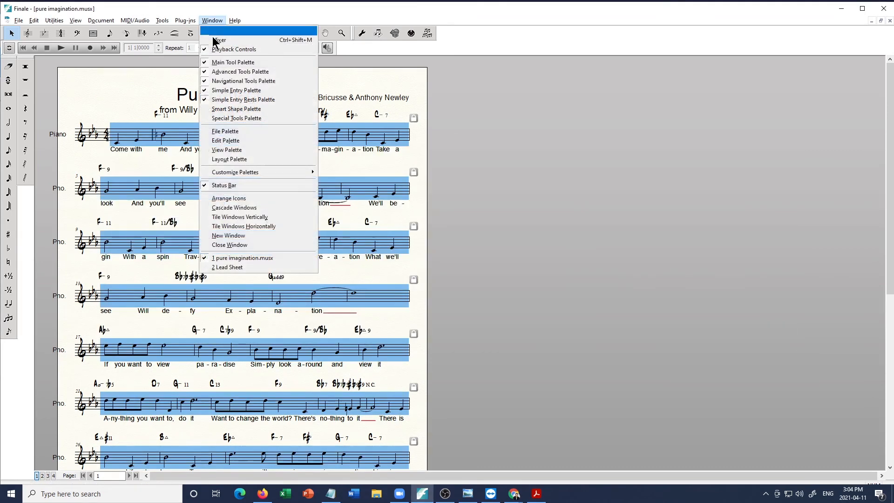
click(239, 263)
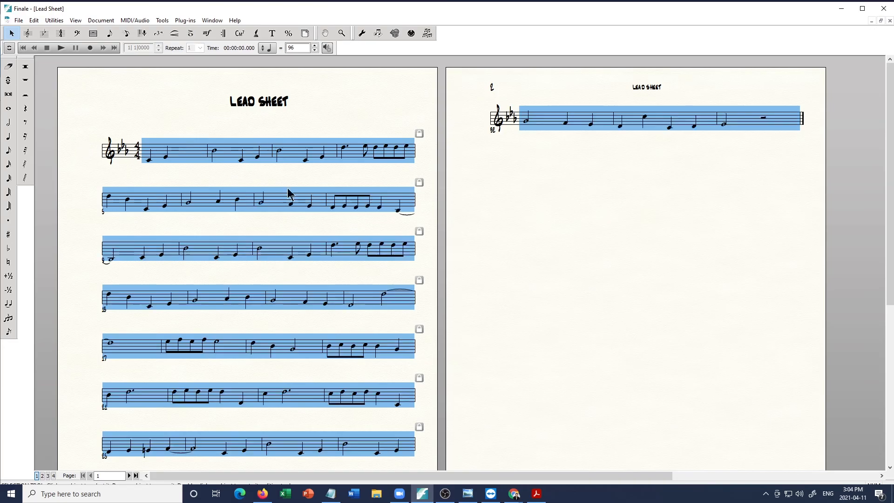
click(536, 214)
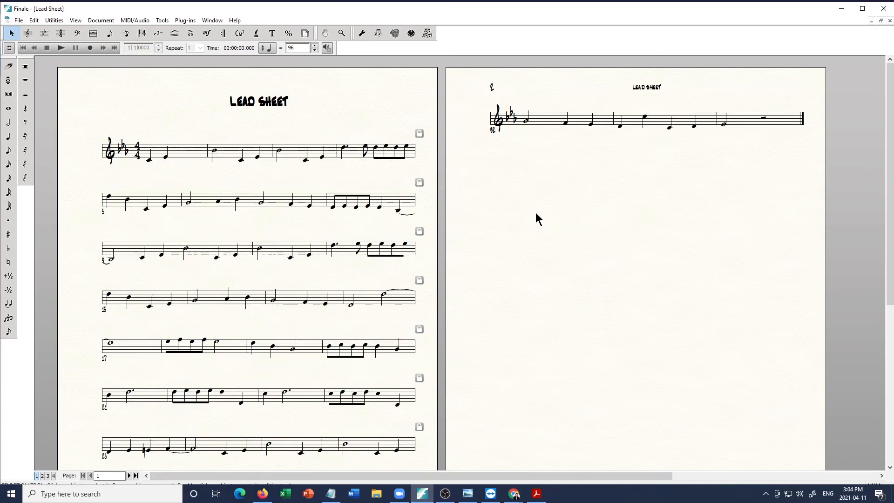
Turn the first measure of the lead sheet into a pickup measure with a half-note duration.
click(179, 148)
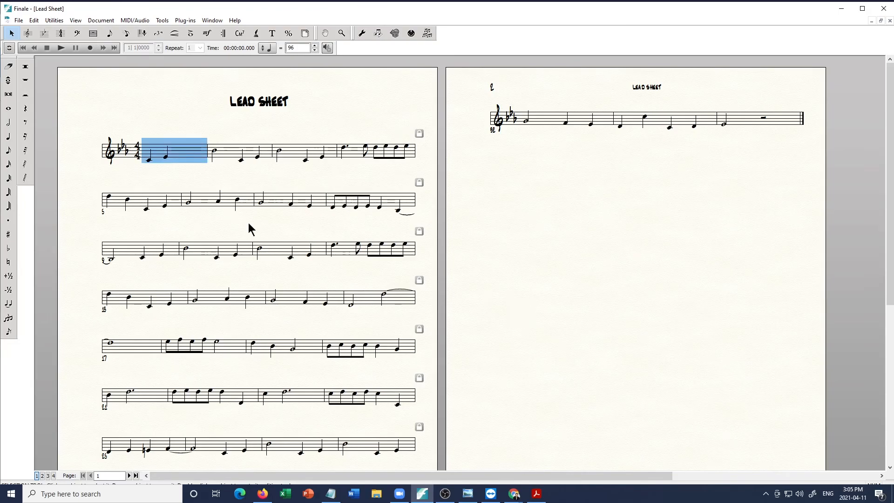
click(184, 196)
click(185, 154)
click(101, 20)
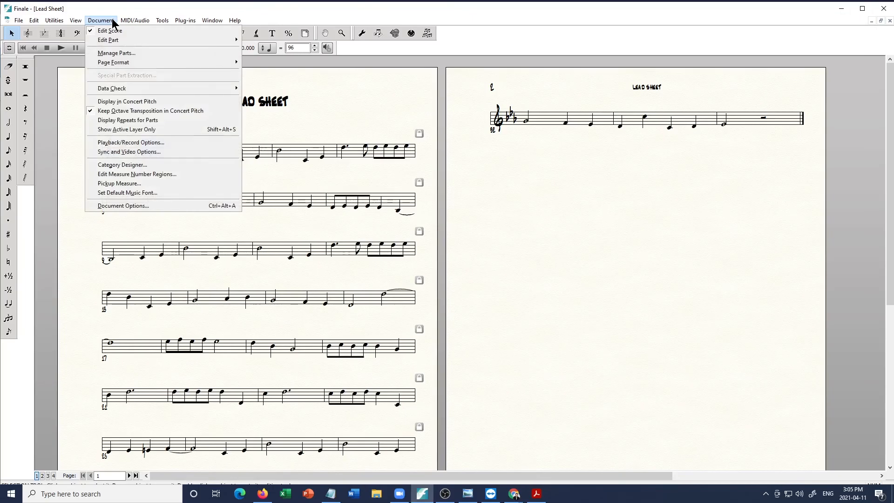
click(120, 183)
click(432, 234)
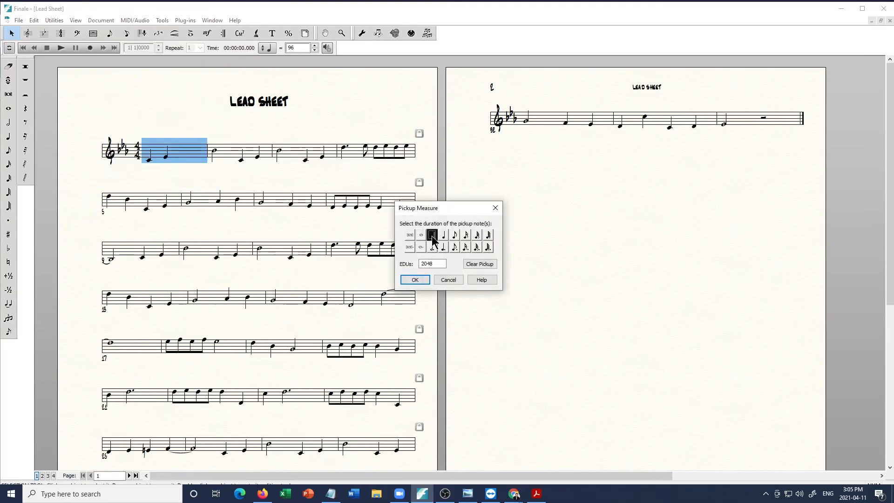
click(415, 279)
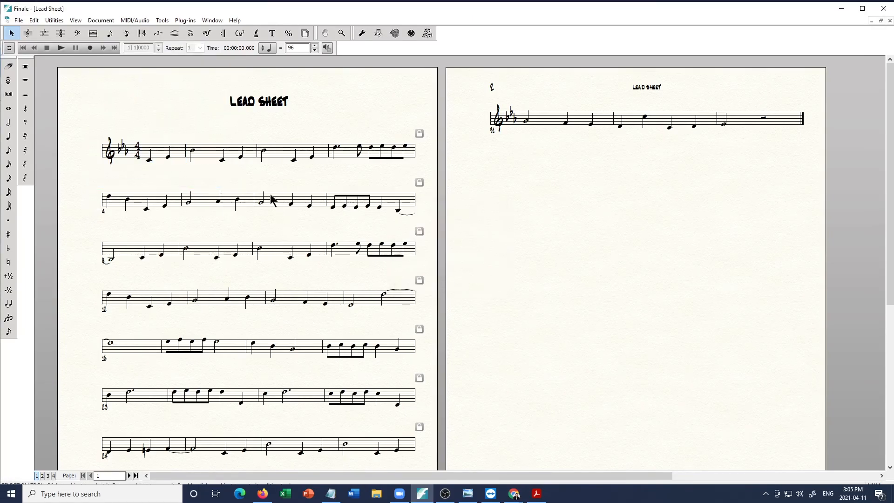
Move the first measure of the second system up to the end of the first system.
click(222, 153)
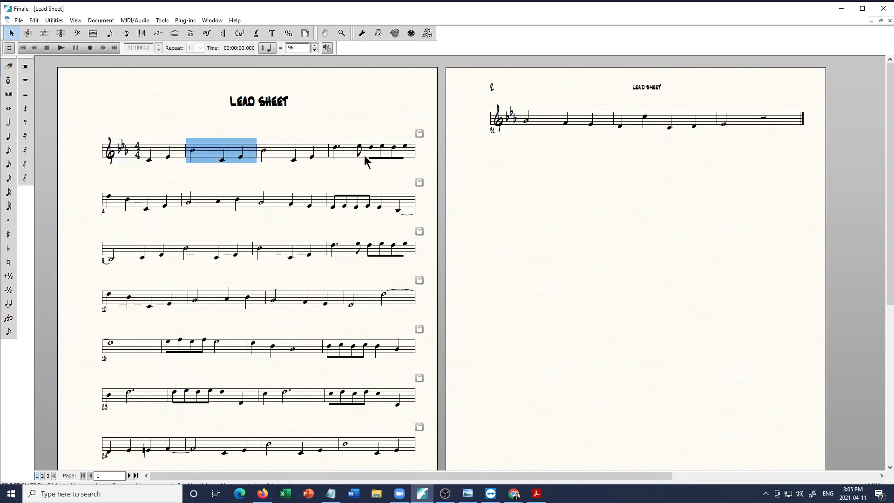
click(136, 203)
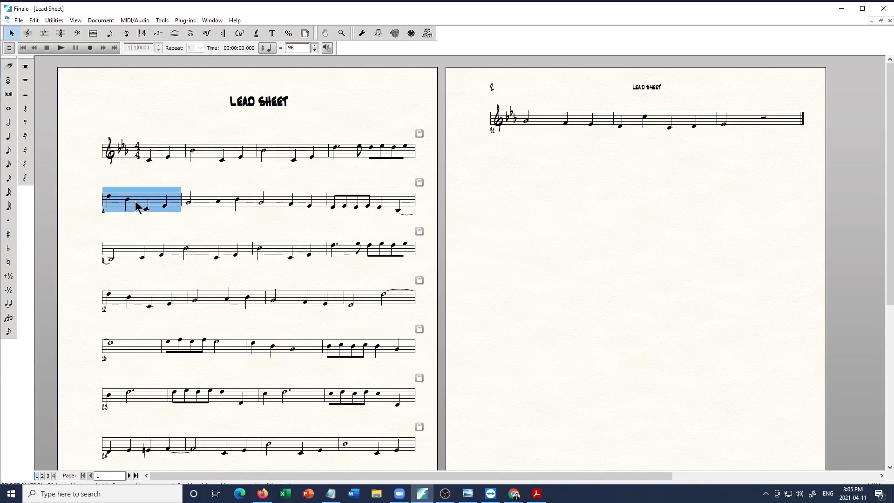
key(Up)
click(355, 181)
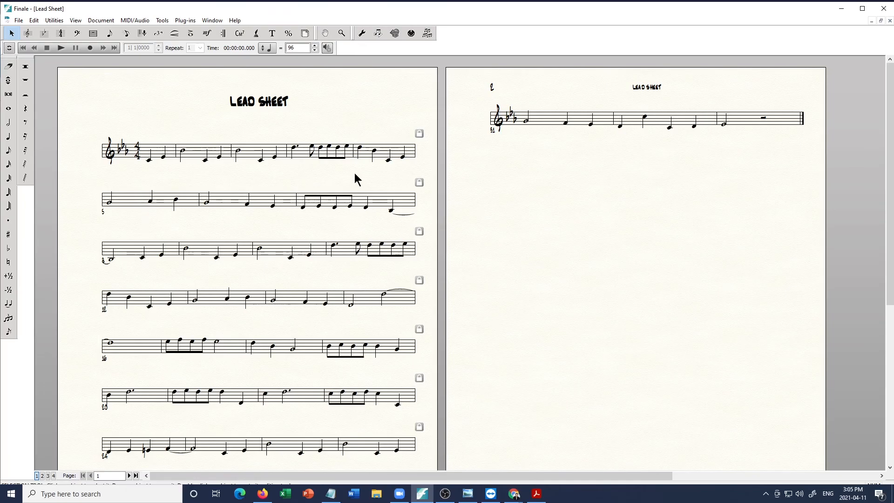
click(159, 207)
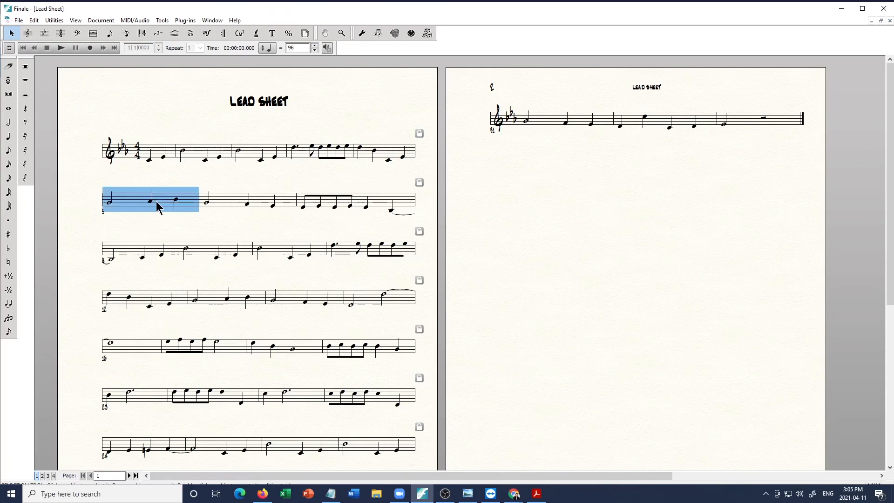
click(189, 230)
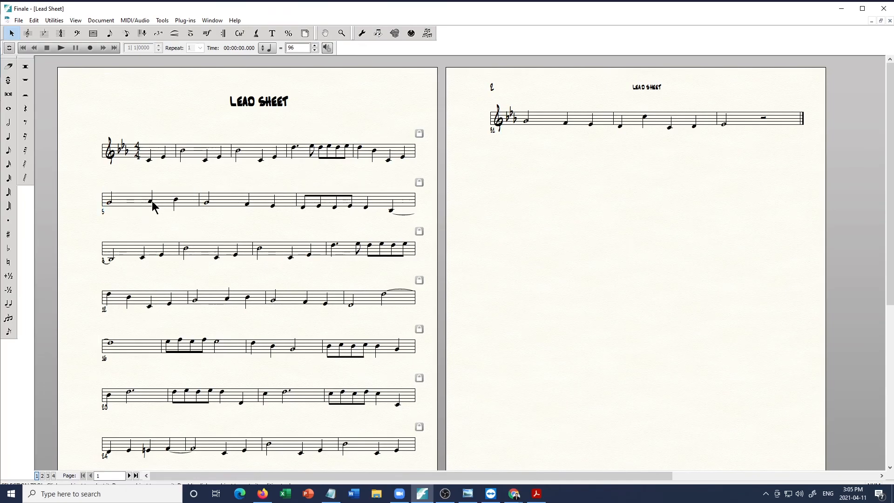
click(365, 152)
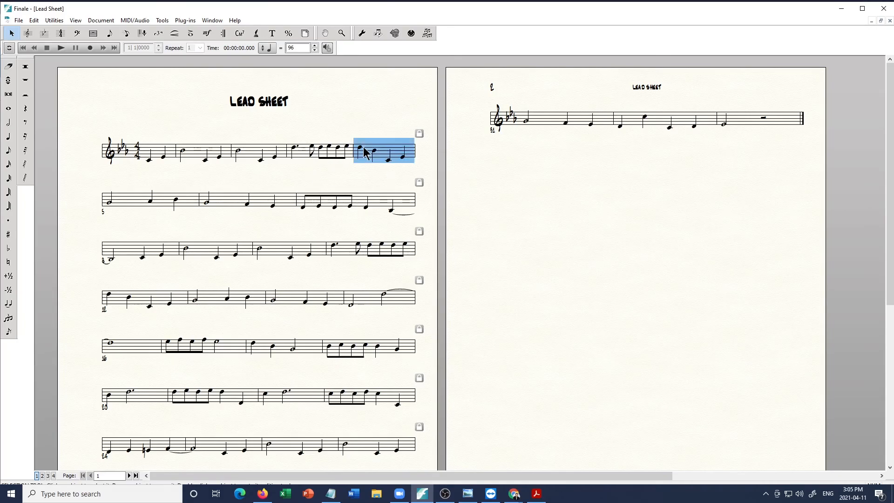
key(Down)
key(Up)
Fit measures 5 through 33 to the layout, locked at 4 measures per system.
click(151, 200)
shift+click(763, 117)
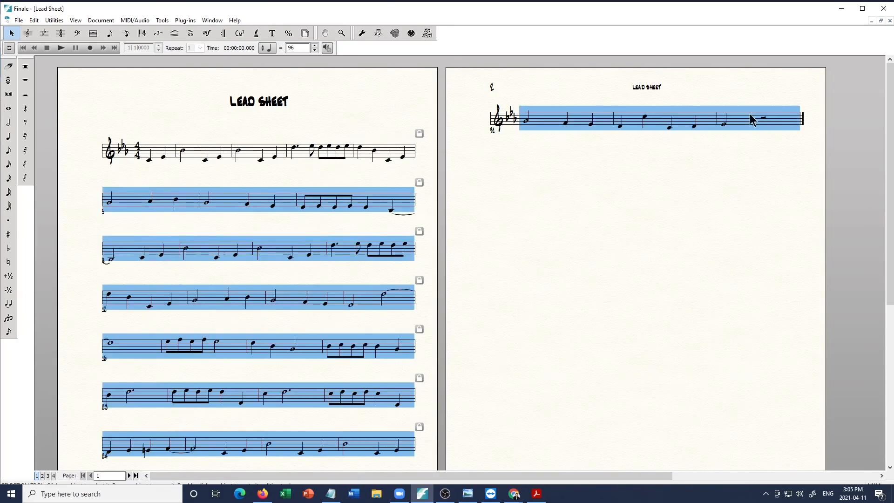
click(59, 21)
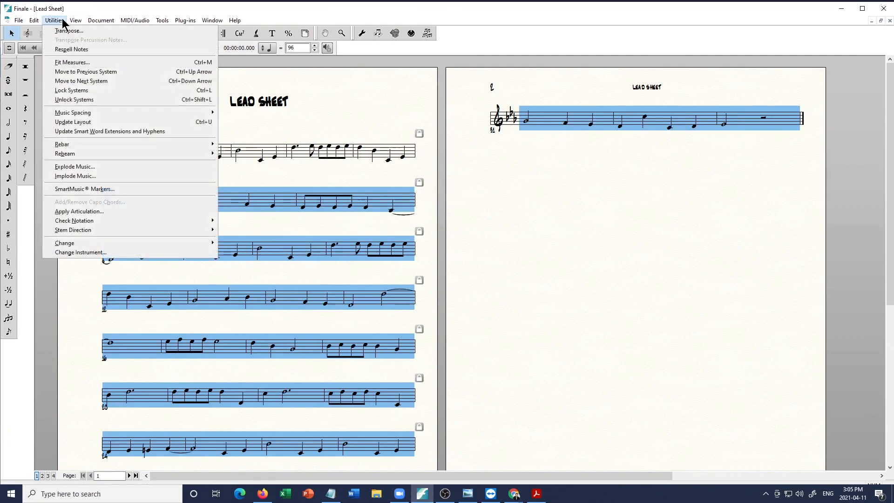
click(72, 62)
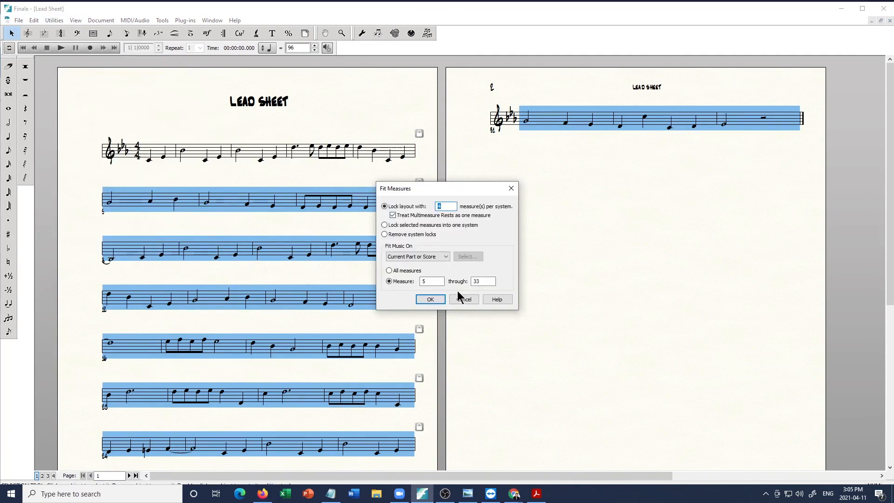
click(435, 300)
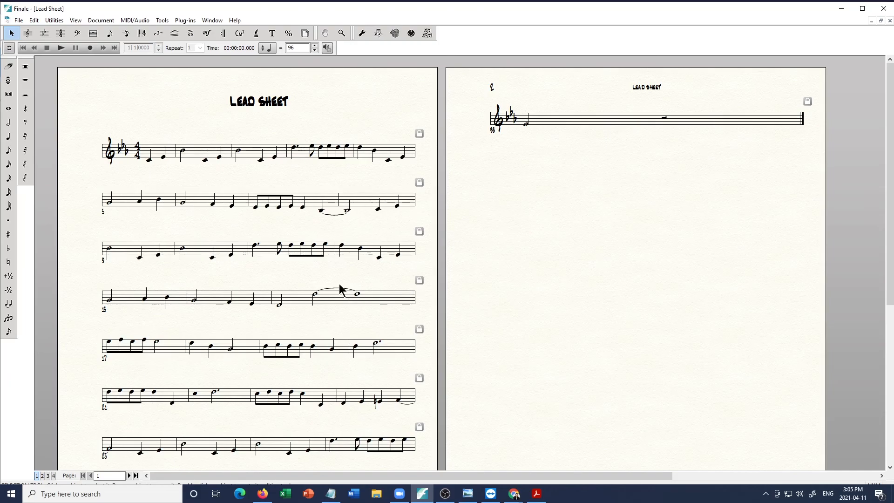
Move measure 25 from the start of the seventh system up to the end of the sixth system.
scroll(339, 288, down, 4)
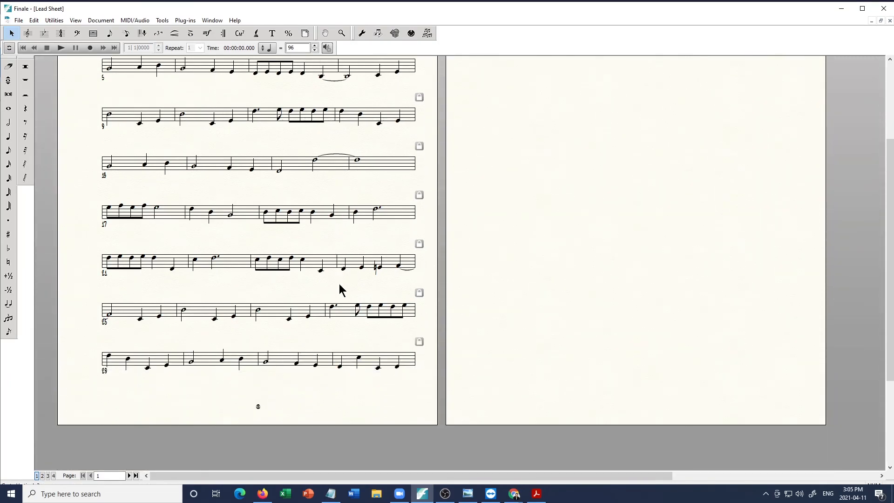
click(125, 311)
key(Up)
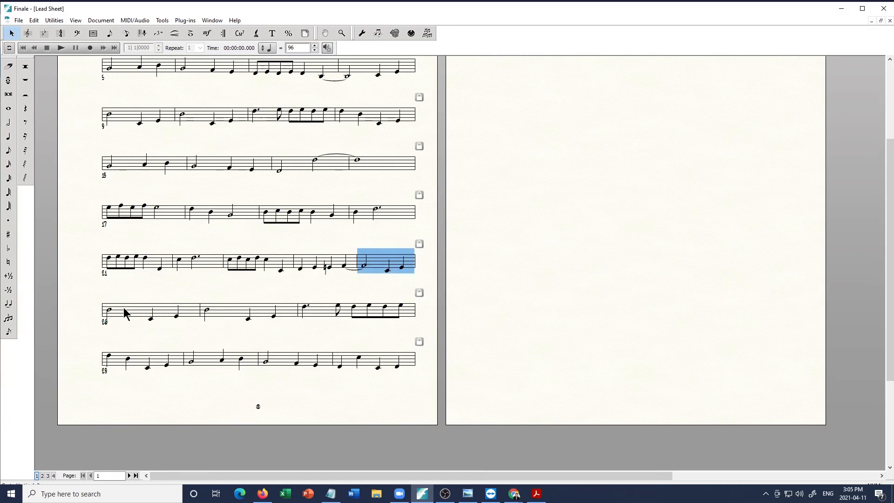
Fit measures 26 through 33 to the layout, locked at 4 measures per system.
click(129, 315)
scroll(611, 310, up, 4)
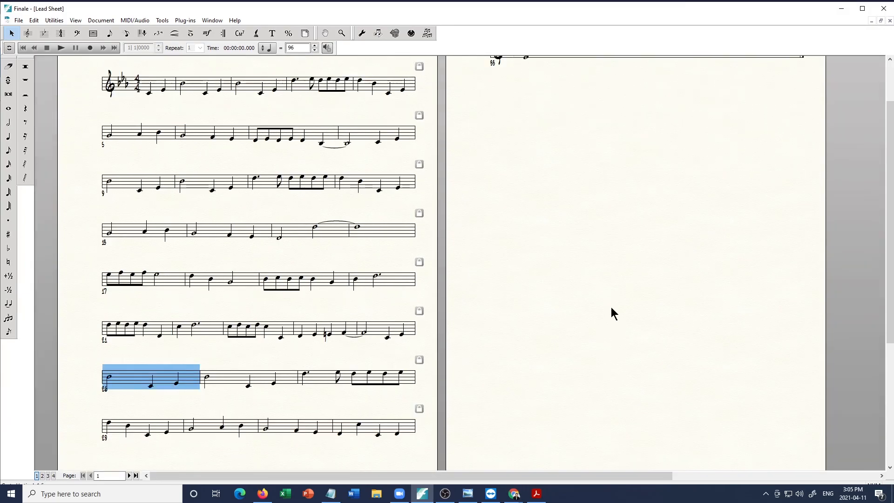
shift+click(673, 124)
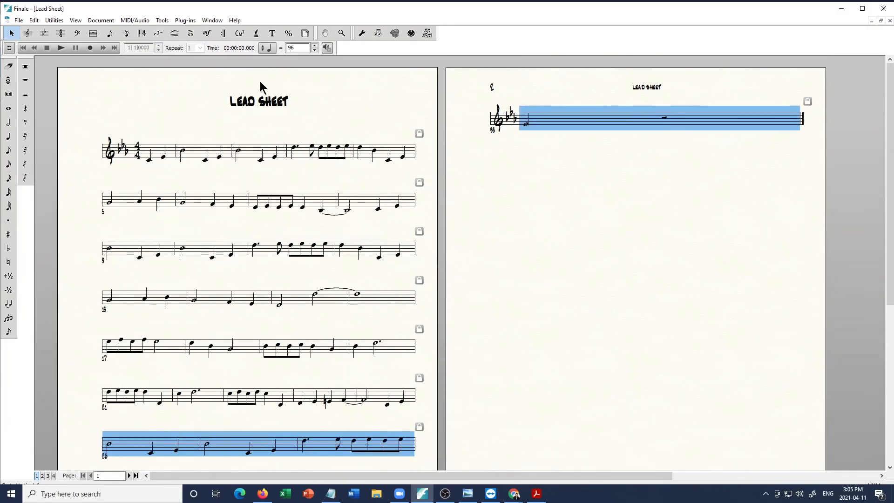
key(ctrl+m)
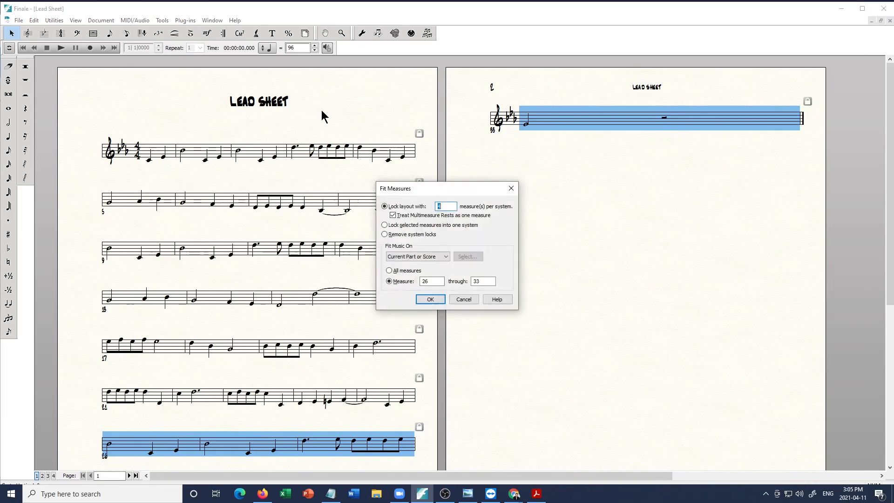
click(436, 297)
scroll(357, 274, down, 2)
scroll(350, 273, up, 2)
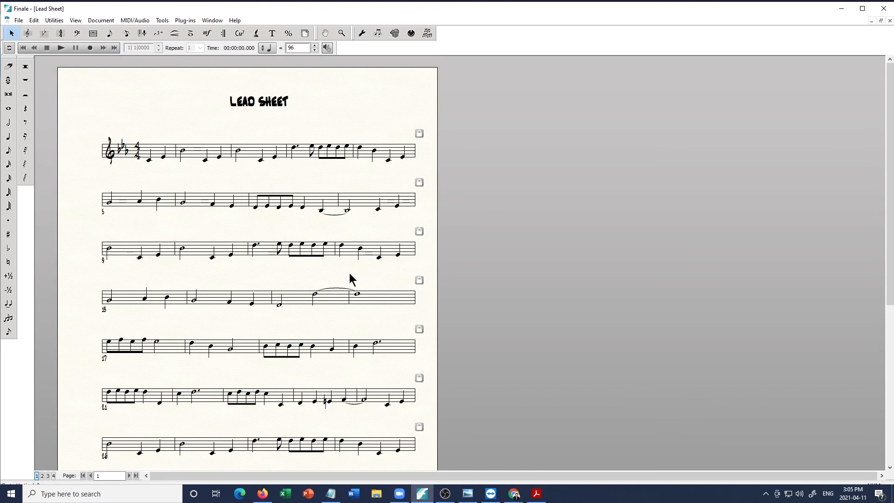
Replace the page title with "PURE IMAGINATION".
click(247, 99)
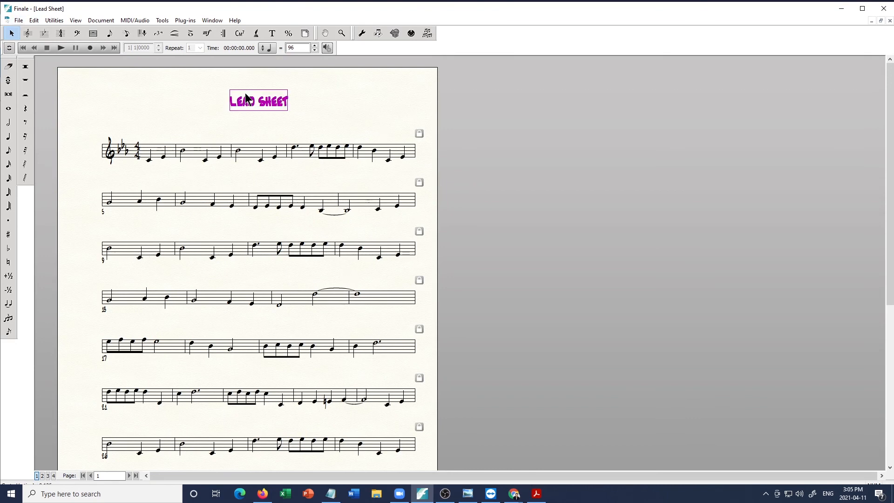
click(272, 33)
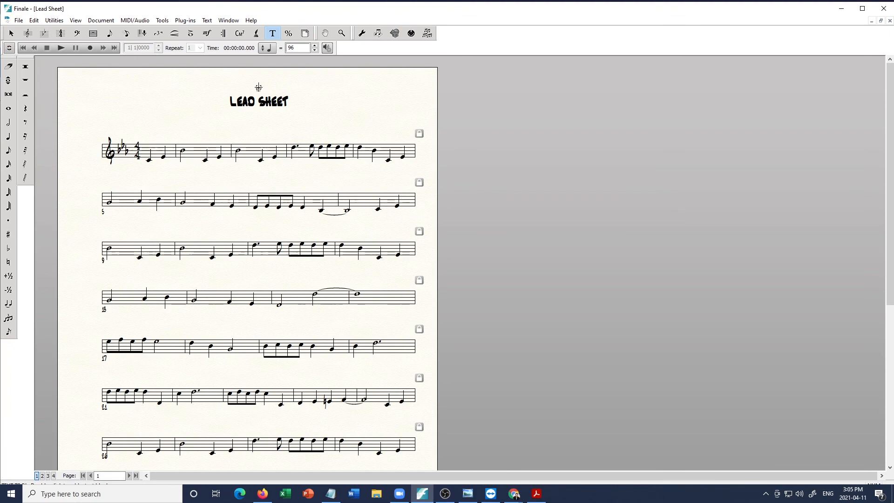
double_click(259, 87)
drag(248, 97, 271, 106)
text(PURE)
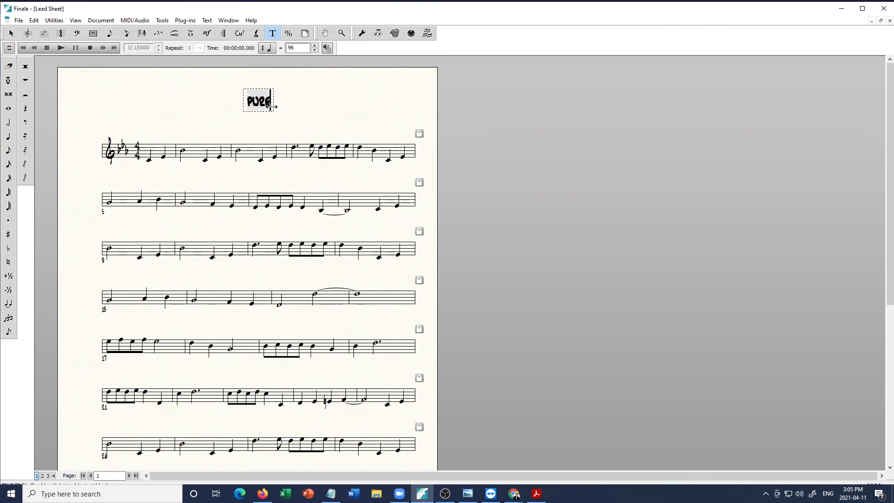
text( IMAGINATION)
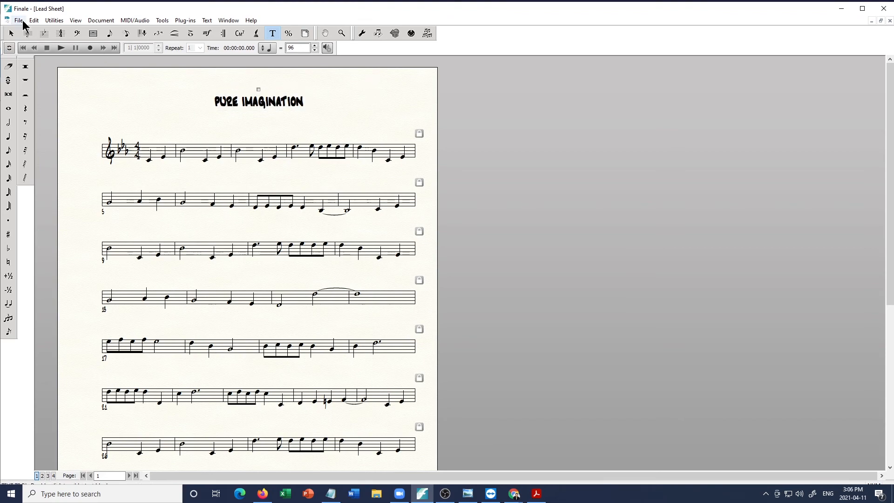
Save the lead sheet under the file name "Pure Imagination" in Finale New Version Scores, replacing the existing file.
click(19, 20)
click(49, 104)
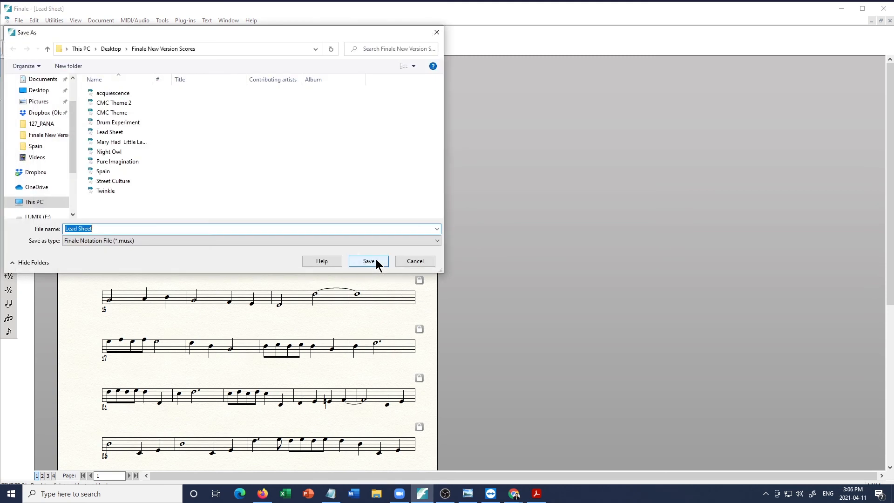
text(Pure Ima)
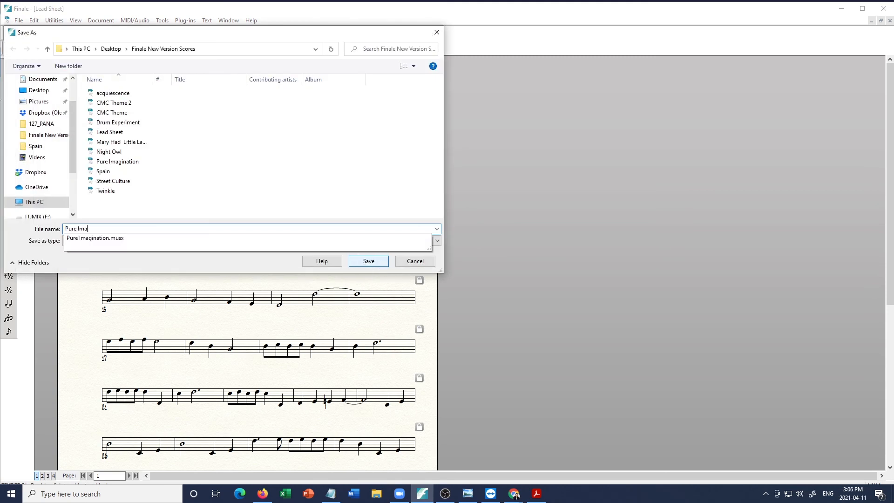
text(gination)
click(383, 262)
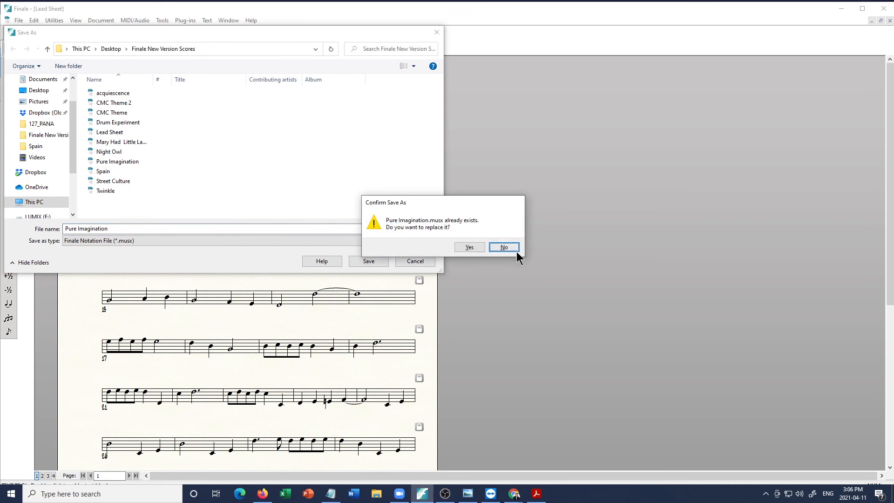
click(465, 249)
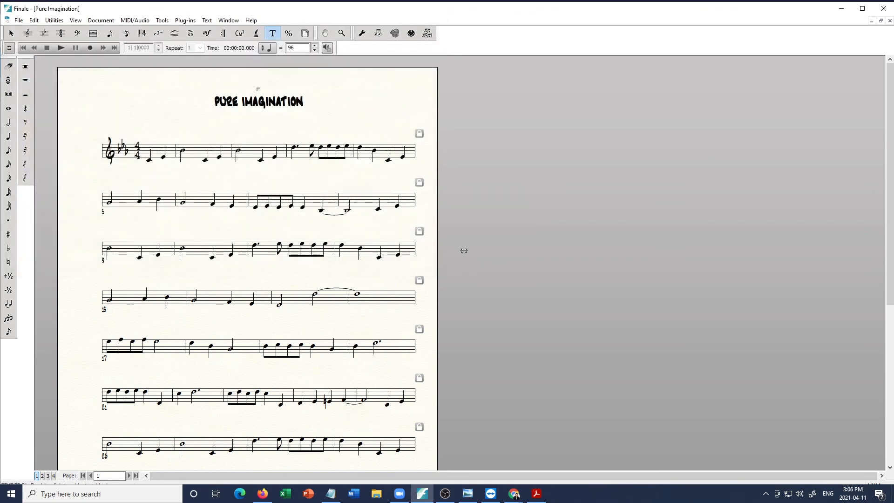
Examine the repeats and chord symbols of the Pure Imagination - Reharm 1 chart in Windows Photo Viewer, and move its window away again.
drag(893, 76, 637, 77)
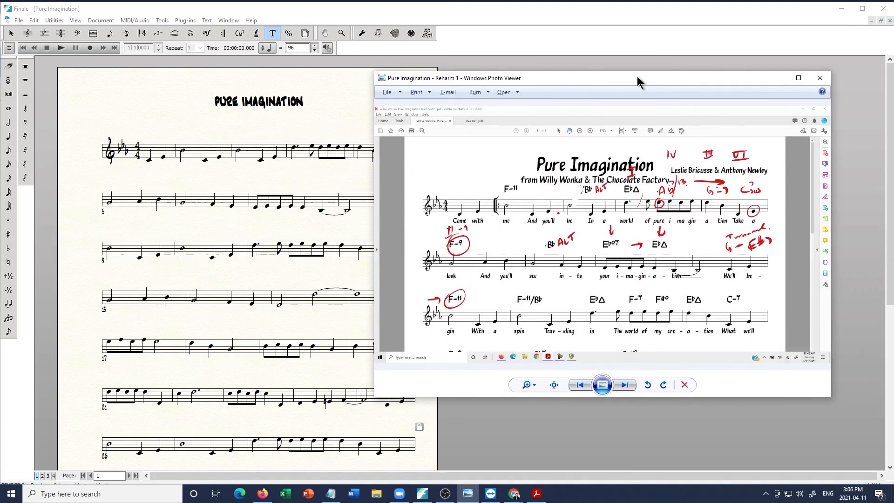
drag(638, 77, 686, 52)
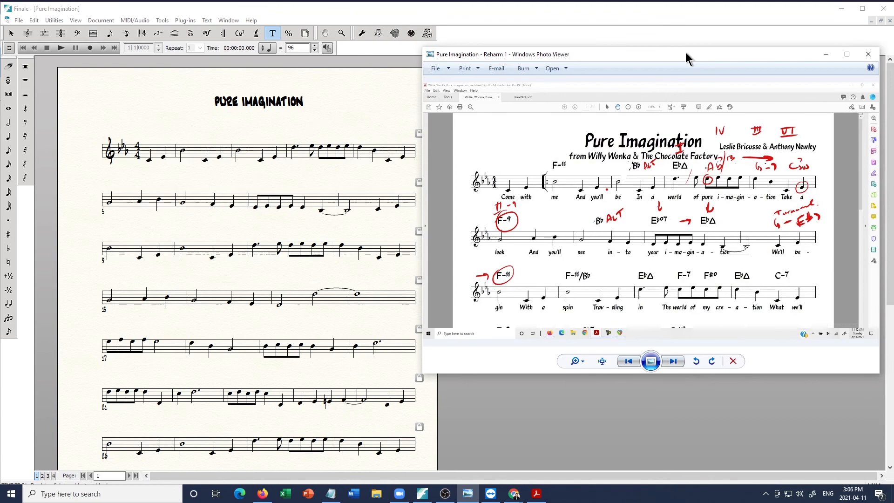
drag(686, 52, 893, 52)
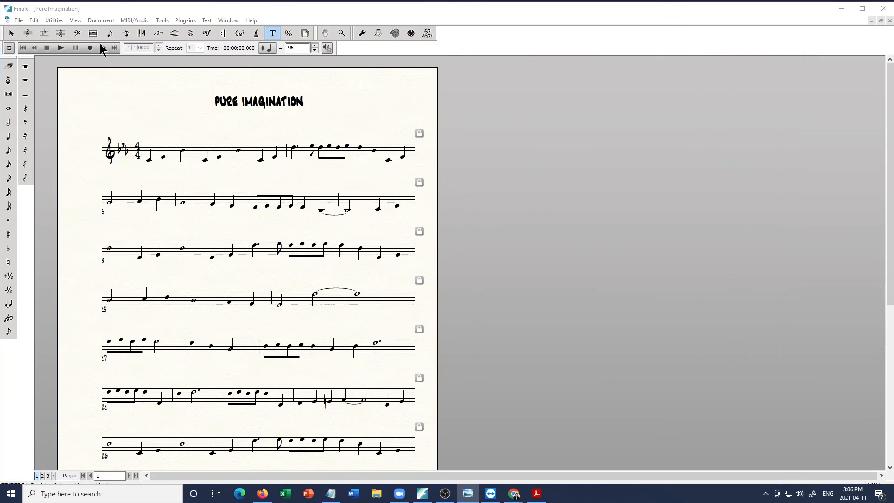
Add a forward repeat bar to the first full measure after the pickup.
click(208, 34)
click(223, 34)
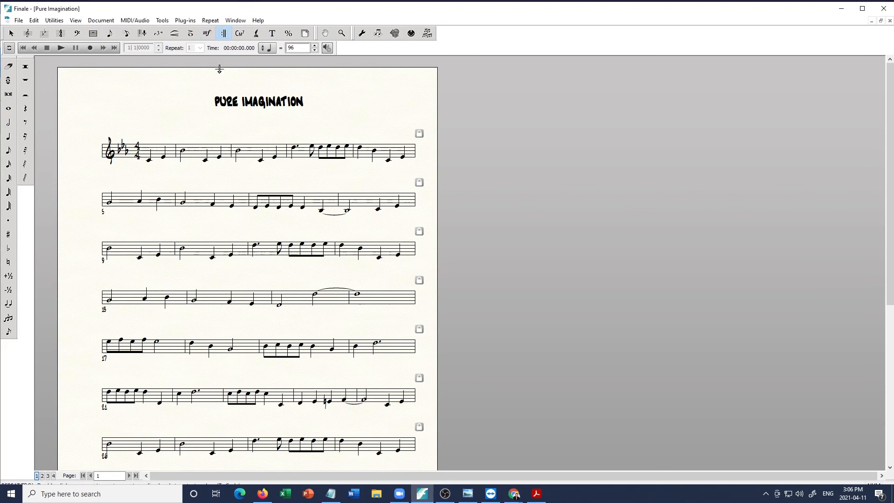
double_click(185, 149)
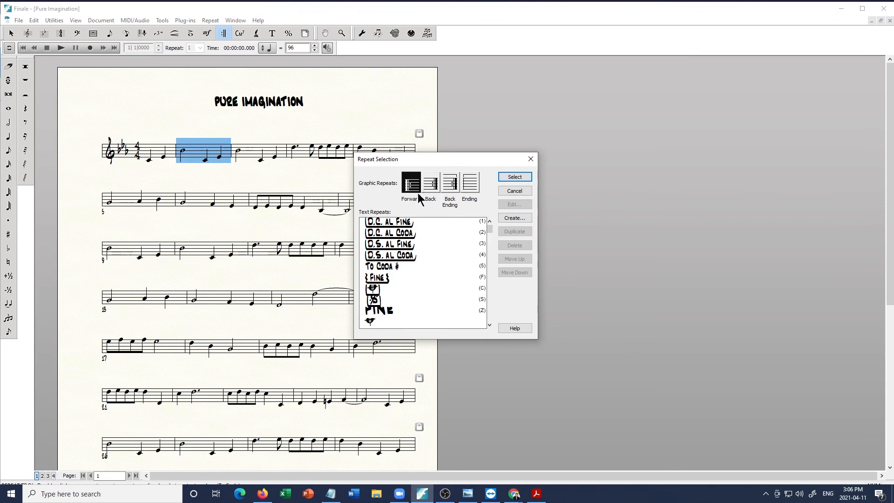
click(515, 177)
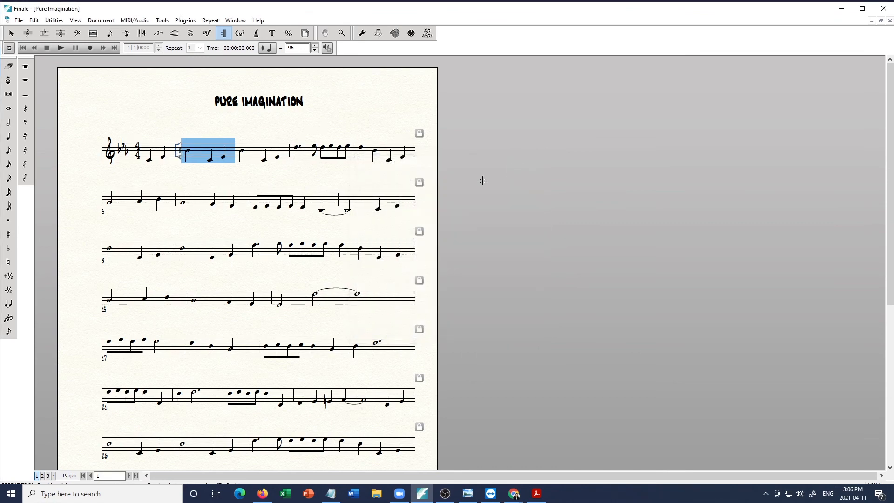
Add a backward repeat bar to the final measure of the lead sheet.
scroll(279, 191, down, 3)
double_click(394, 418)
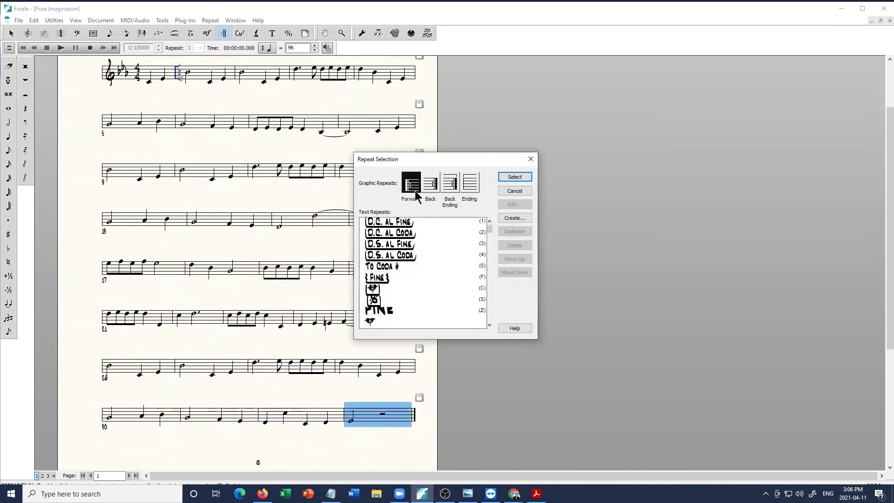
click(430, 184)
click(504, 178)
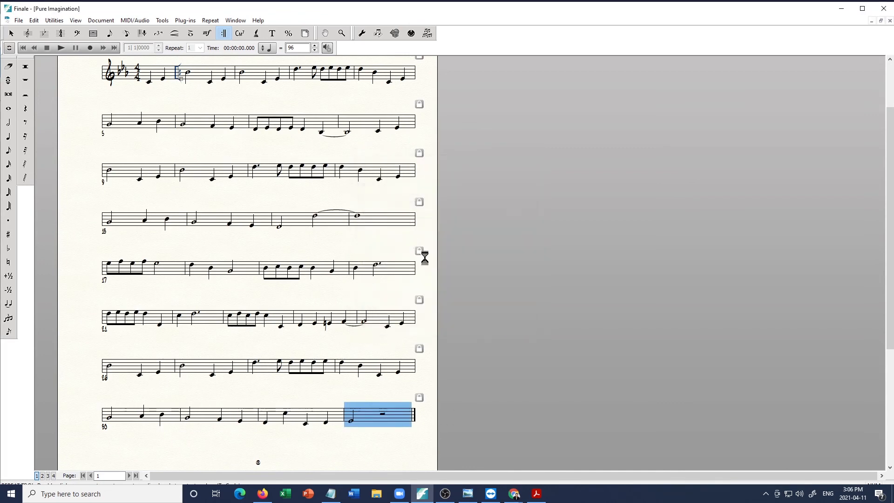
click(444, 322)
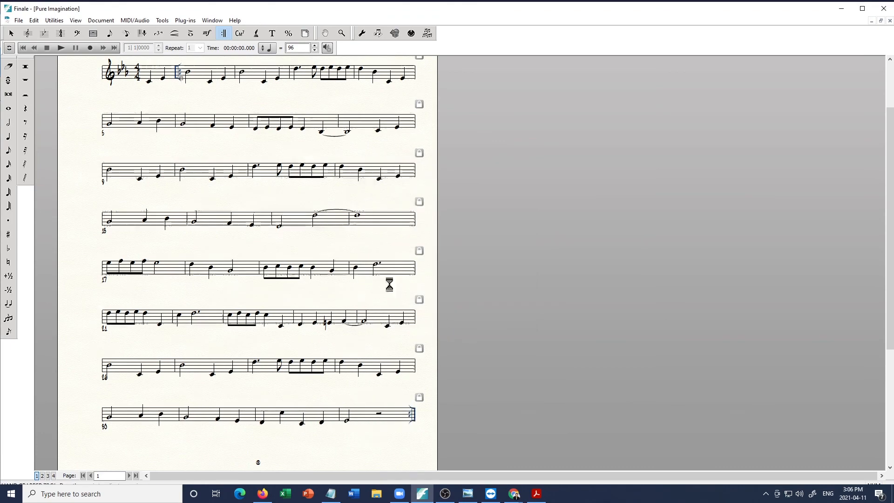
drag(390, 285, 415, 420)
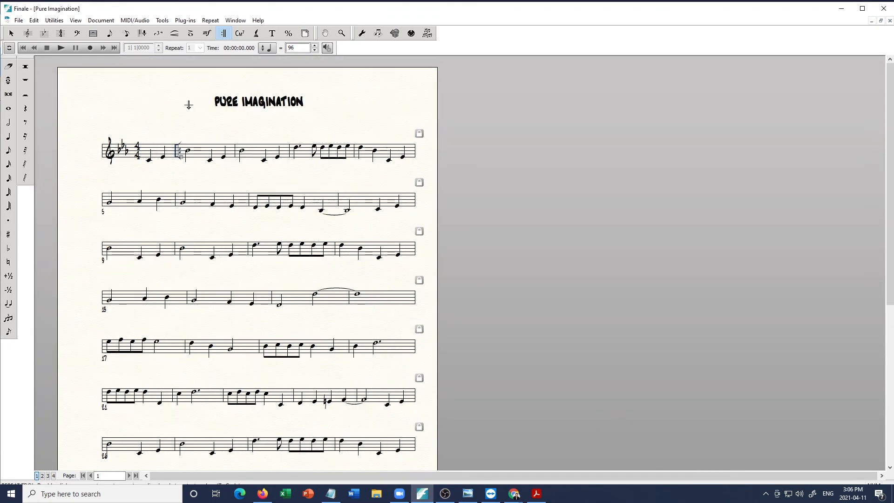
Add the chord symbol F-11 to the first note of the first full measure, adding its suffix to the chord suffix library.
click(240, 34)
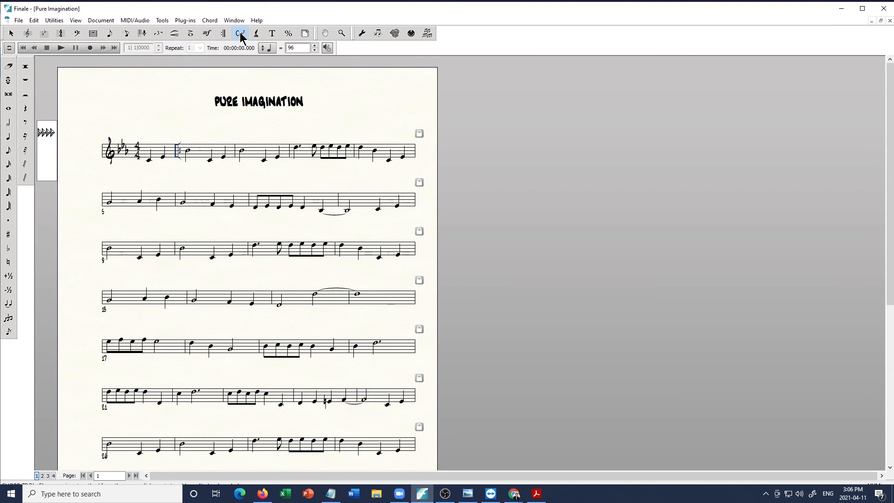
double_click(188, 150)
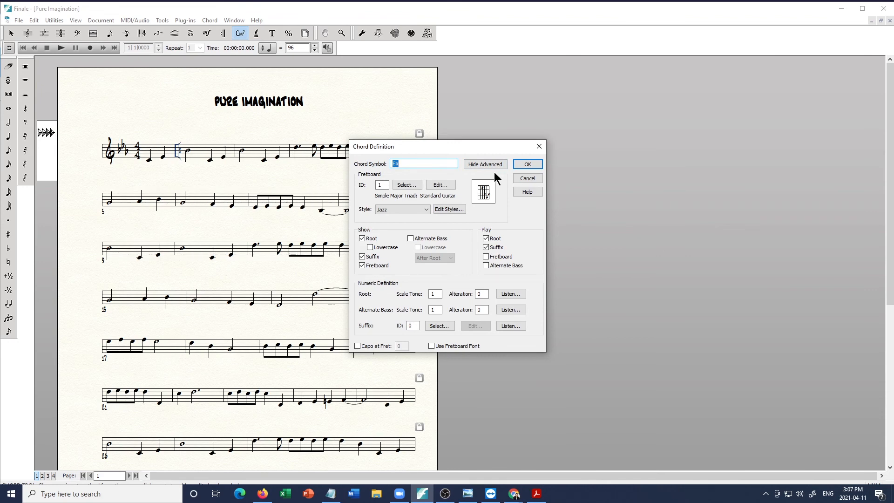
text(F-11)
click(529, 164)
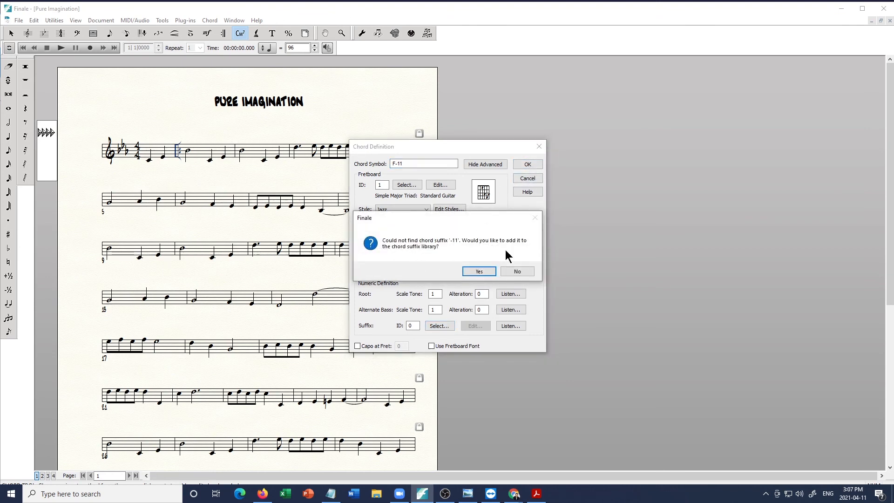
click(480, 273)
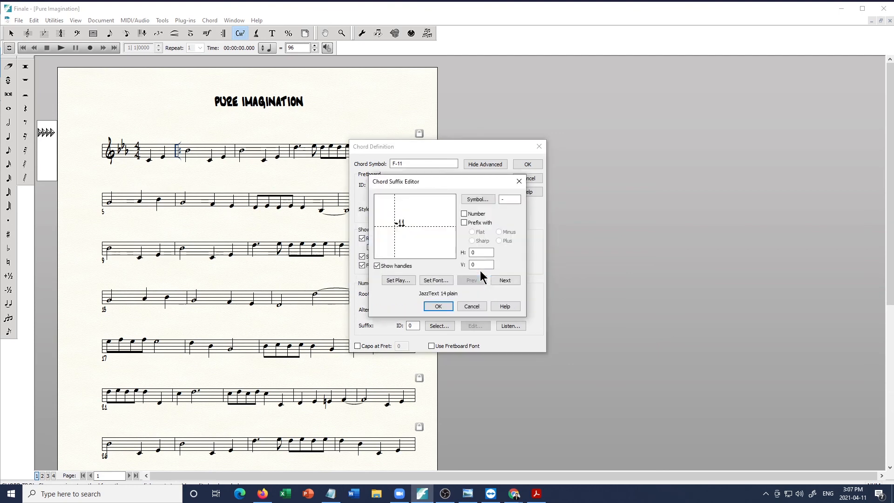
click(439, 307)
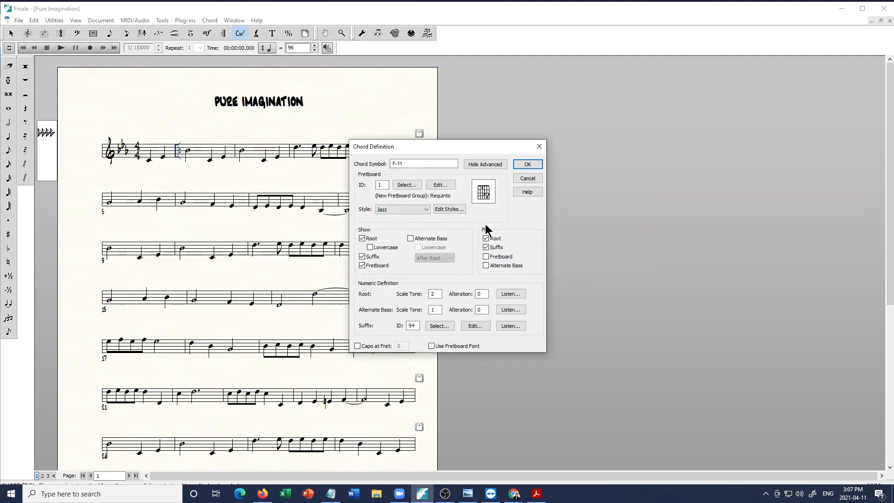
click(528, 166)
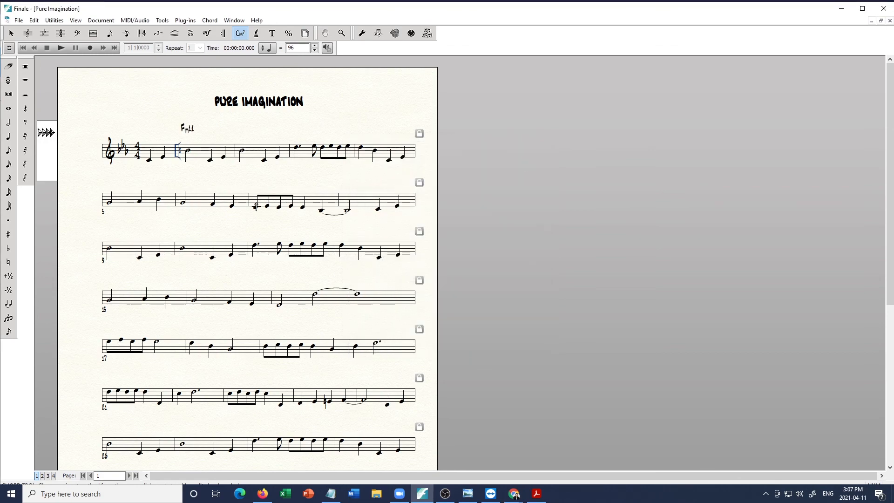
Add the chord symbol Bb7alt to the first note of the second full measure, adding its suffix to the library.
click(240, 150)
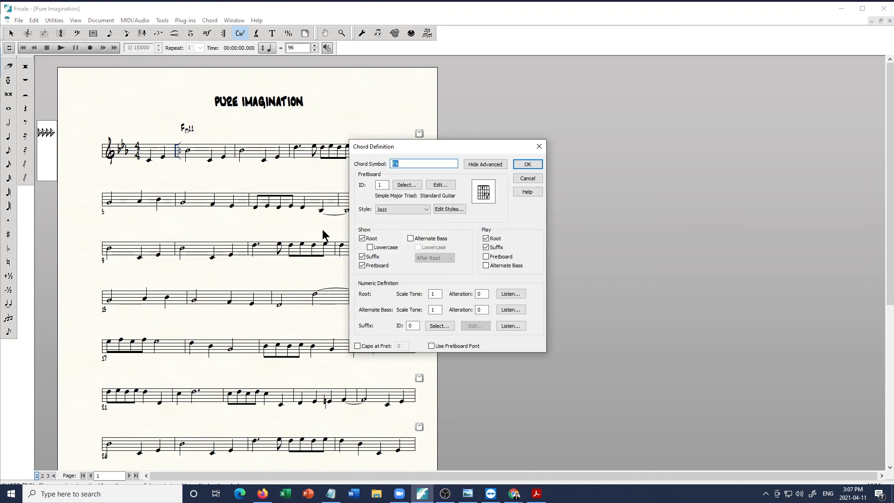
text(Bb7alt)
click(533, 167)
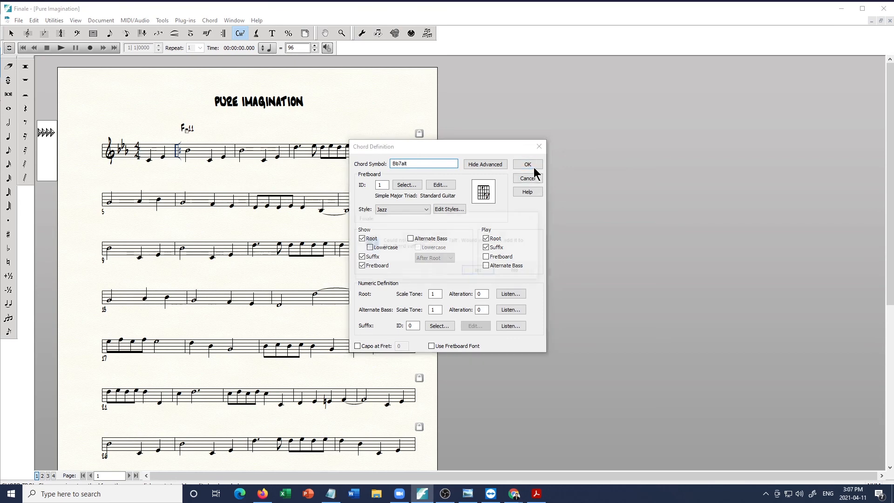
click(479, 271)
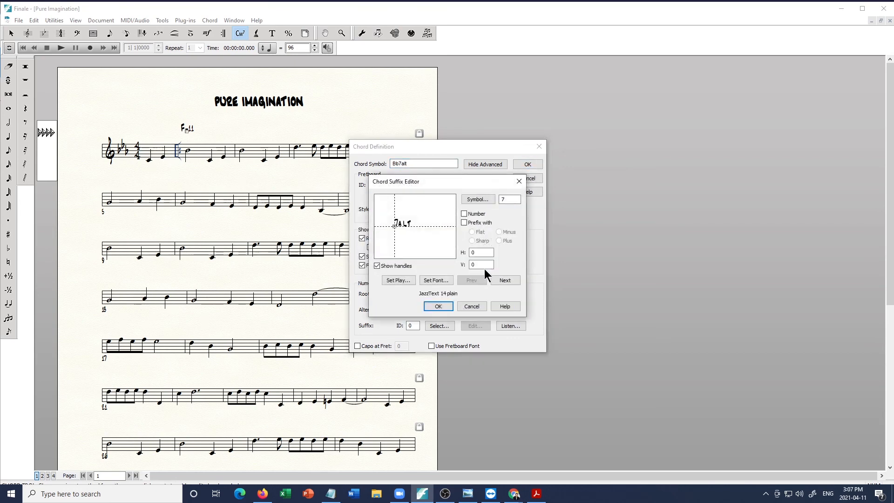
click(446, 303)
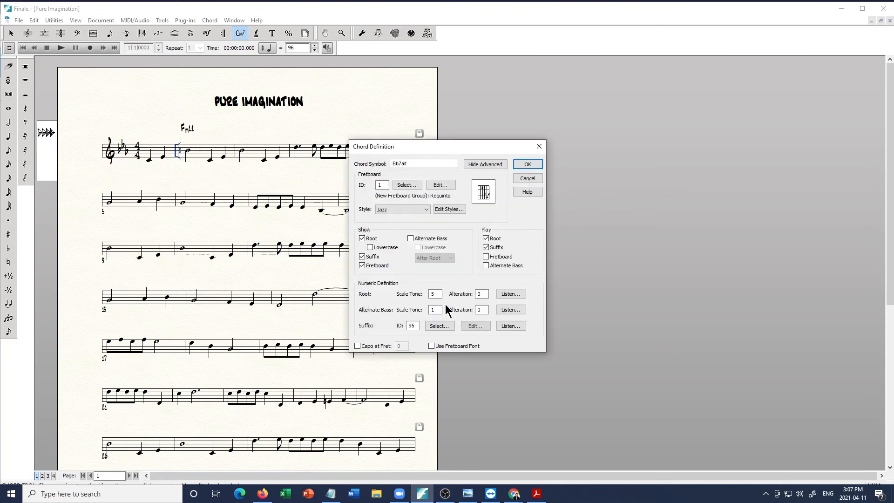
click(529, 165)
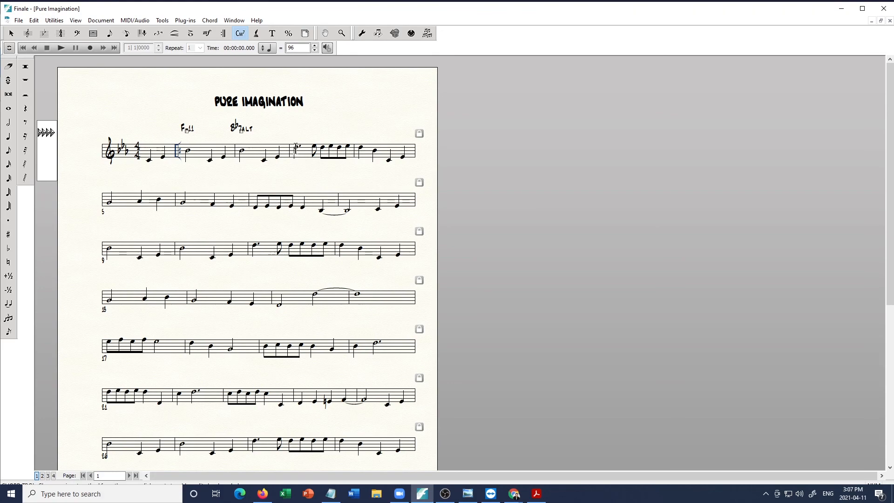
Define an Eb chord on the first note of the third full measure with the Maj7 suffix from the suffix library.
click(296, 148)
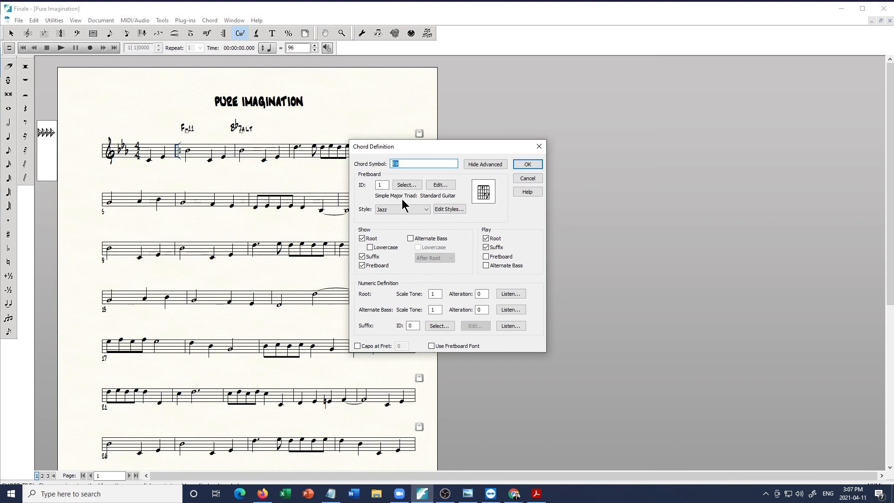
click(408, 162)
drag(444, 148, 367, 126)
click(364, 303)
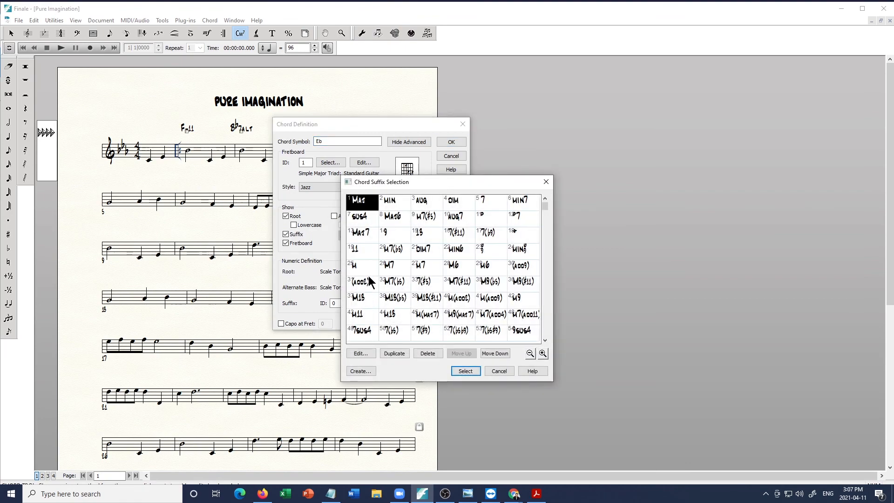
click(373, 234)
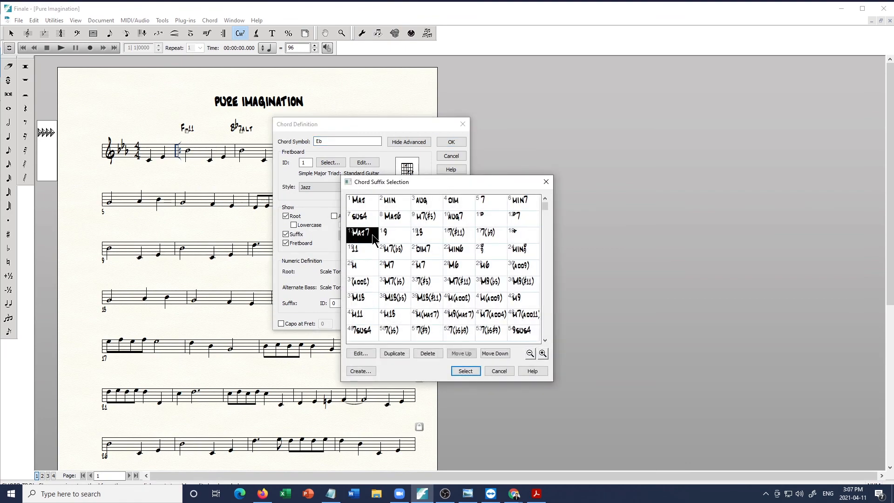
click(465, 371)
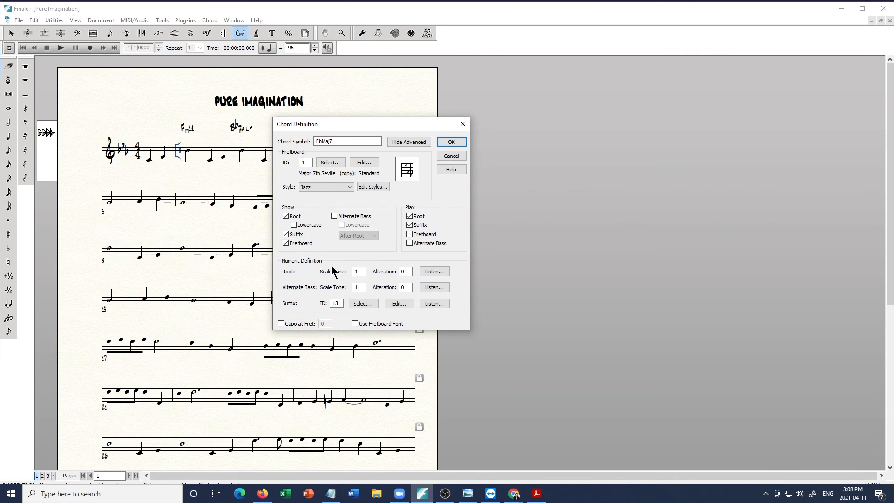
Look through the suffix library, including the custom -11 and 7alt entries, and place the third full measure's chord as Eb7alt.
click(368, 304)
scroll(480, 300, down, 3)
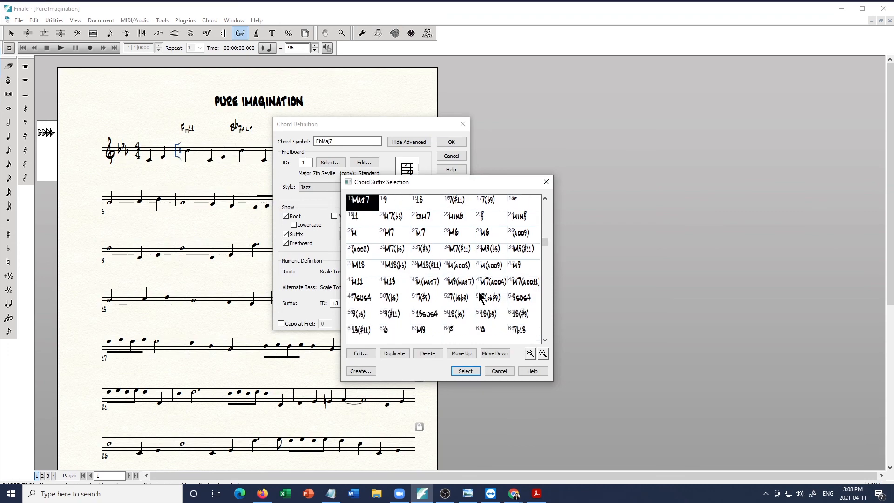
scroll(480, 298, up, 3)
scroll(479, 298, down, 4)
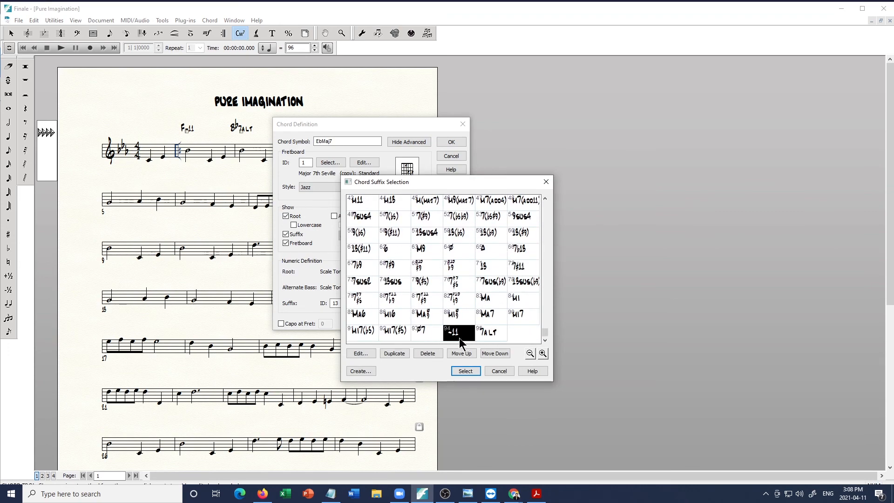
click(488, 338)
click(453, 334)
click(490, 334)
click(461, 333)
click(484, 334)
scroll(499, 303, up, 4)
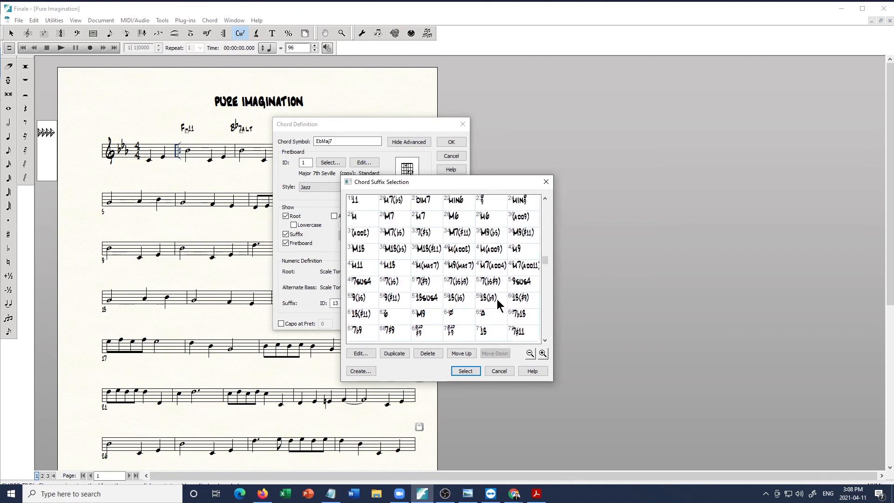
scroll(499, 303, up, 1)
scroll(452, 293, up, 2)
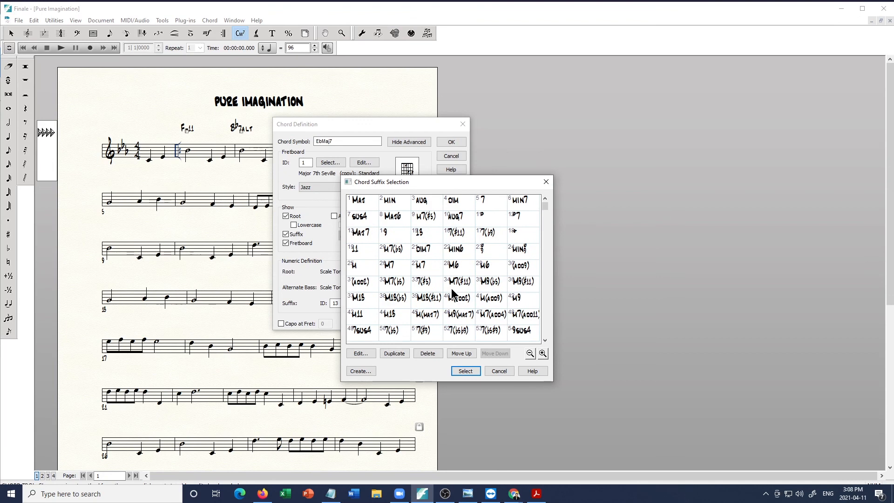
click(467, 369)
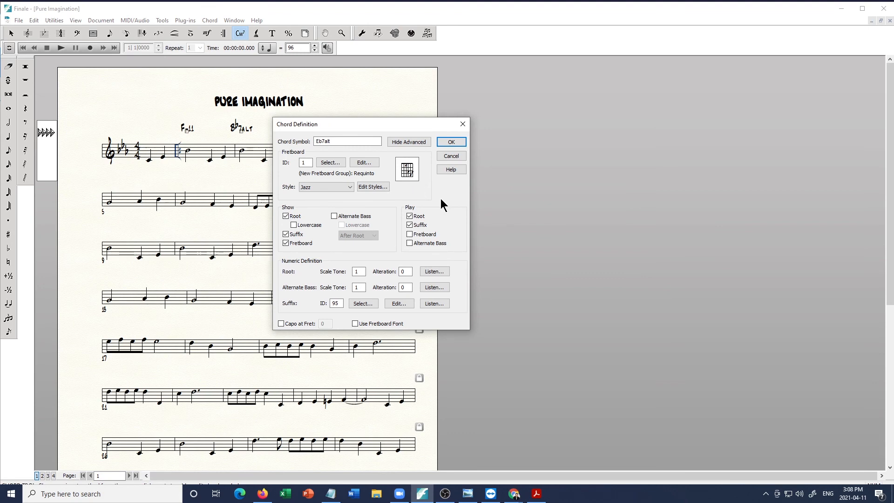
click(452, 144)
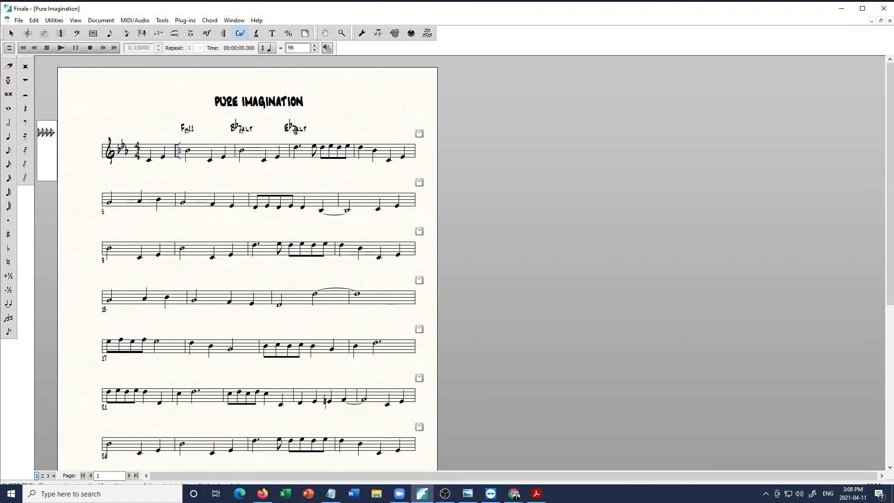
Change the suffix of the third full measure's chord to Maj7 so that it reads EbMaj7.
right_click(295, 131)
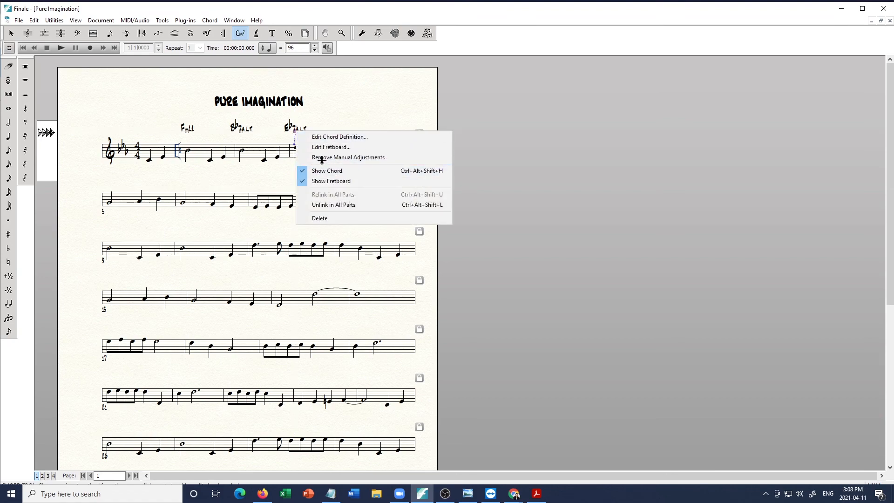
click(335, 137)
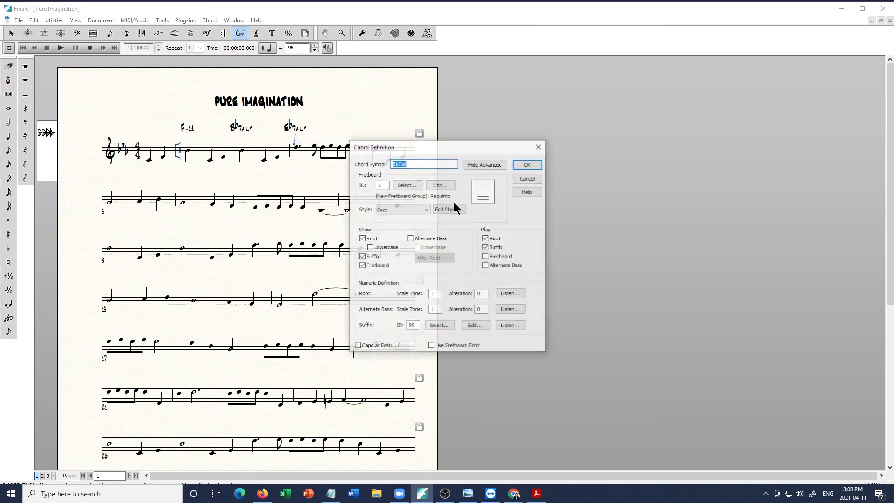
click(435, 326)
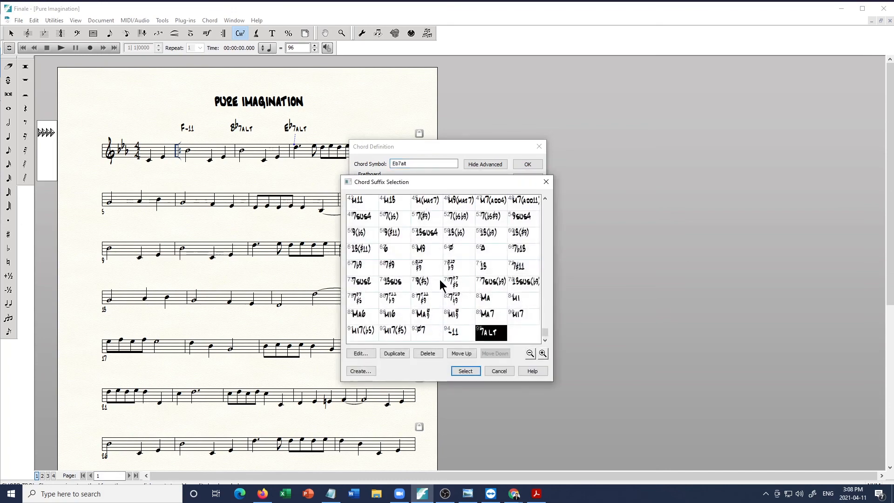
scroll(442, 284, up, 1)
scroll(415, 274, up, 2)
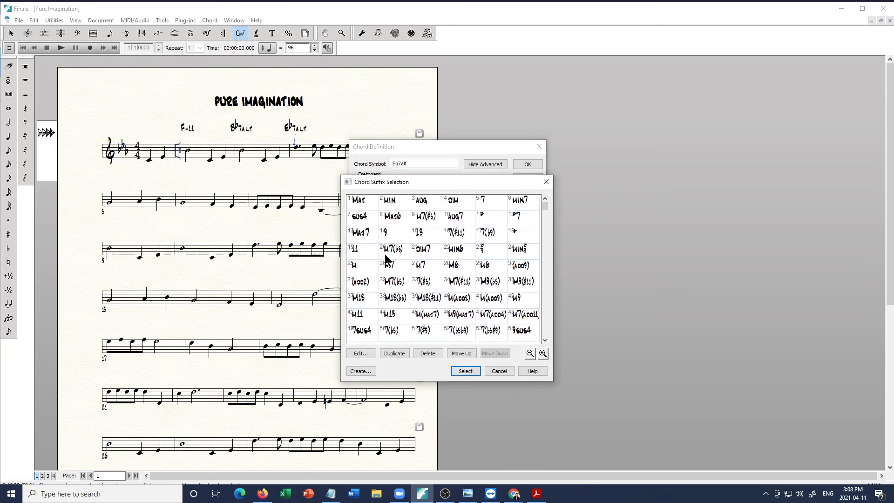
click(365, 234)
click(470, 371)
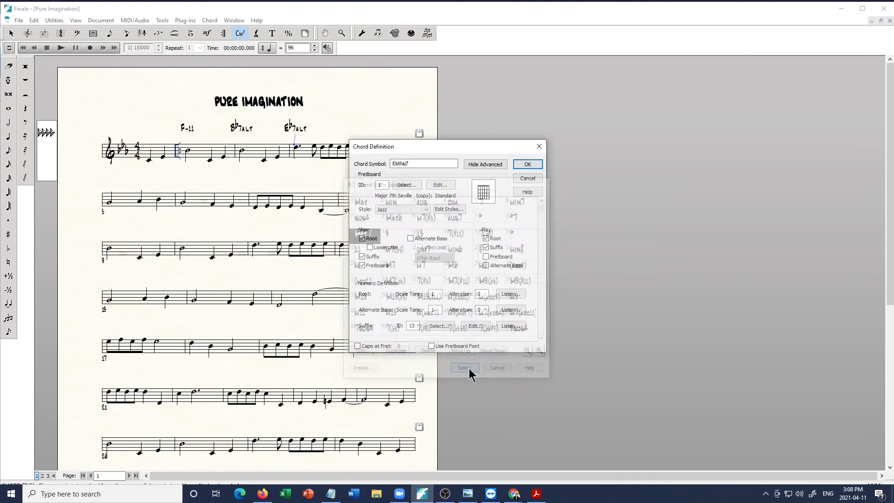
click(528, 164)
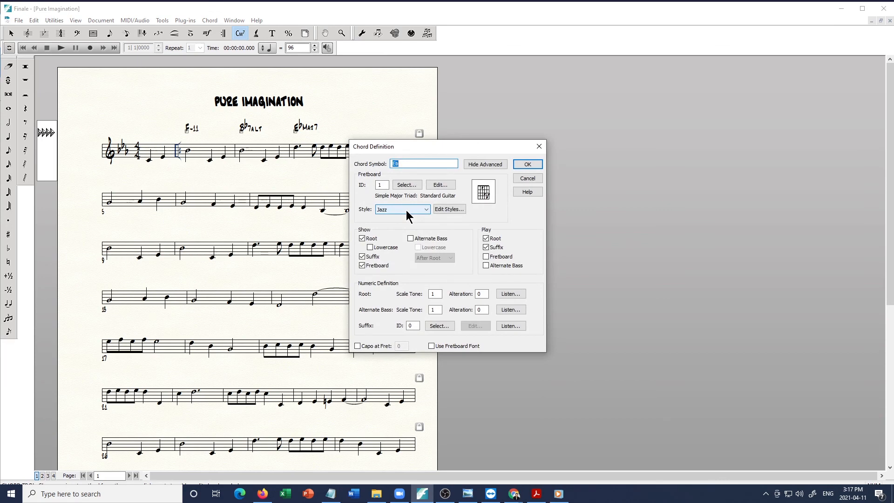
Add the chord Ab7#11 midway through the third full measure and Gmi7 at the start of the fourth.
text(Ab7#11)
key(Return)
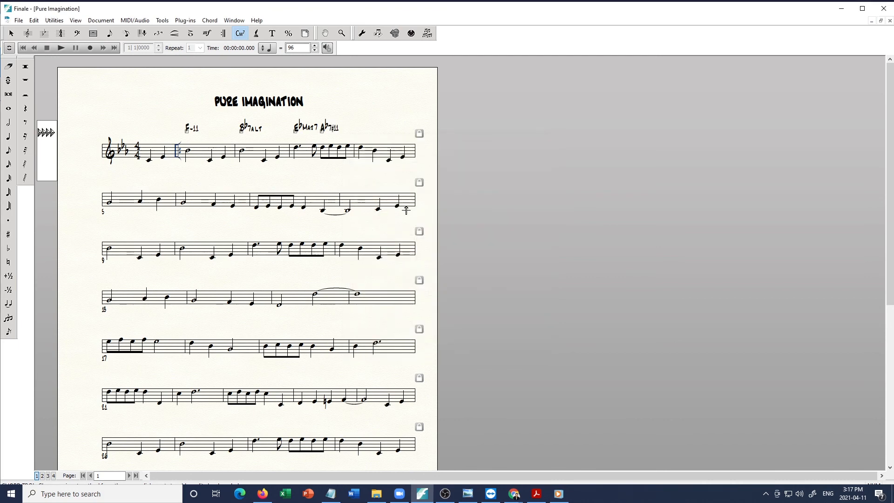
click(360, 148)
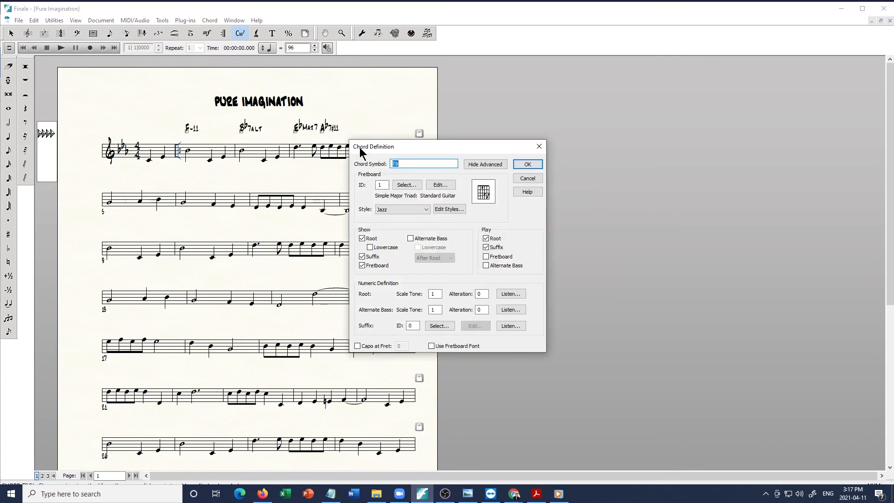
text(Gmi7)
key(Return)
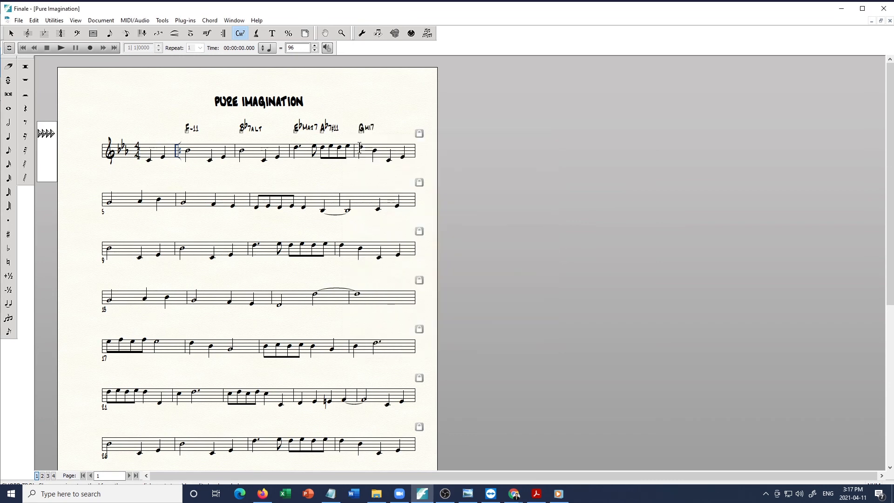
Add the chord symbol C7sus4 to the third beat of the fourth full measure.
click(390, 161)
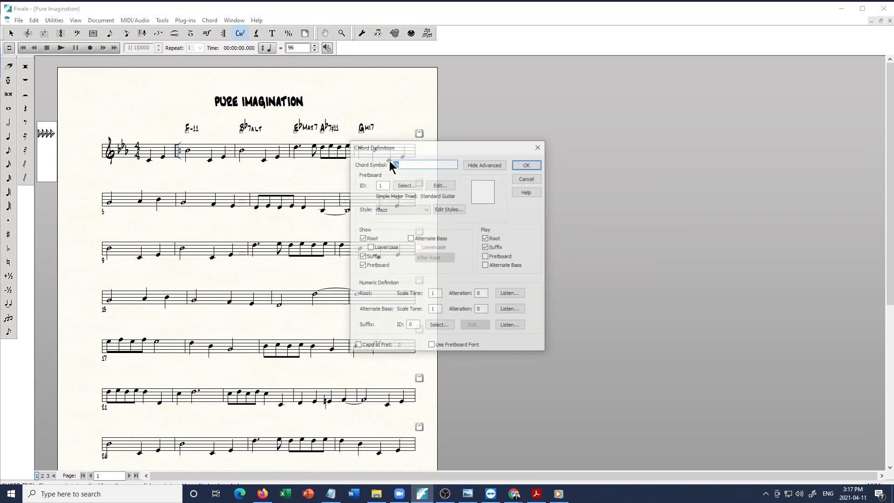
text(C7sus4)
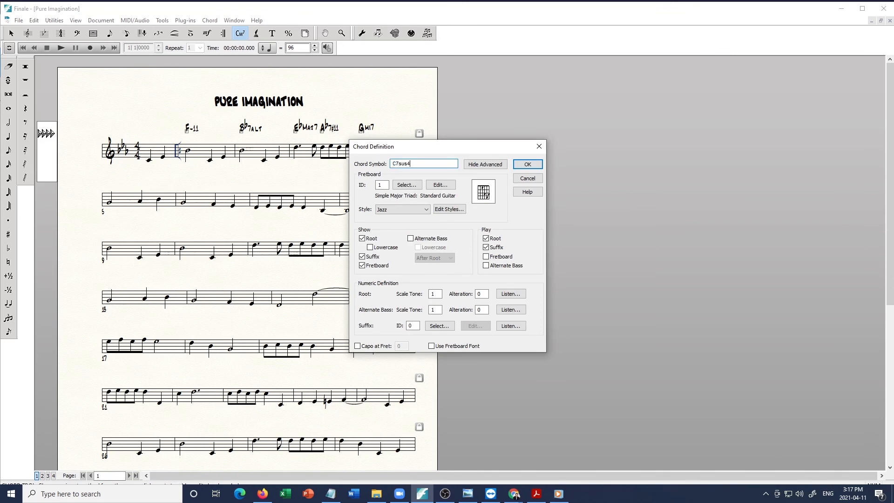
key(Return)
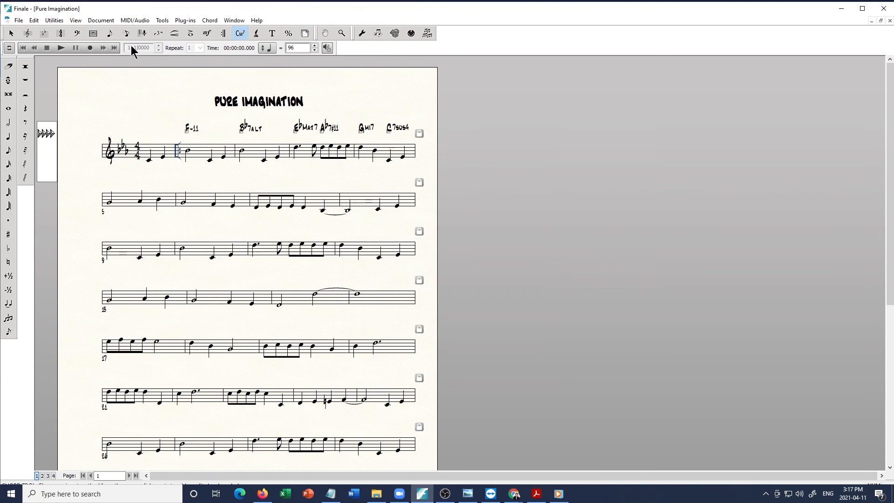
Select the first full measure and set the edit filter to copy only Chords & Fretboards, with clefs never copied.
click(11, 34)
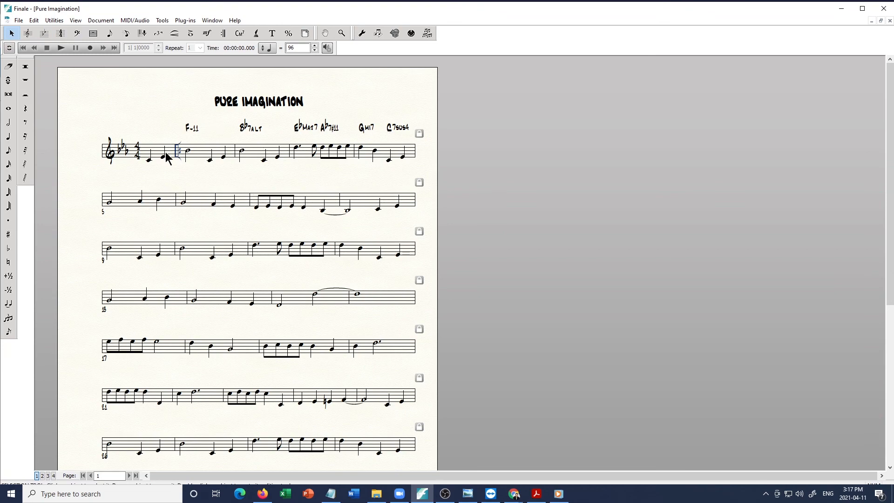
click(195, 152)
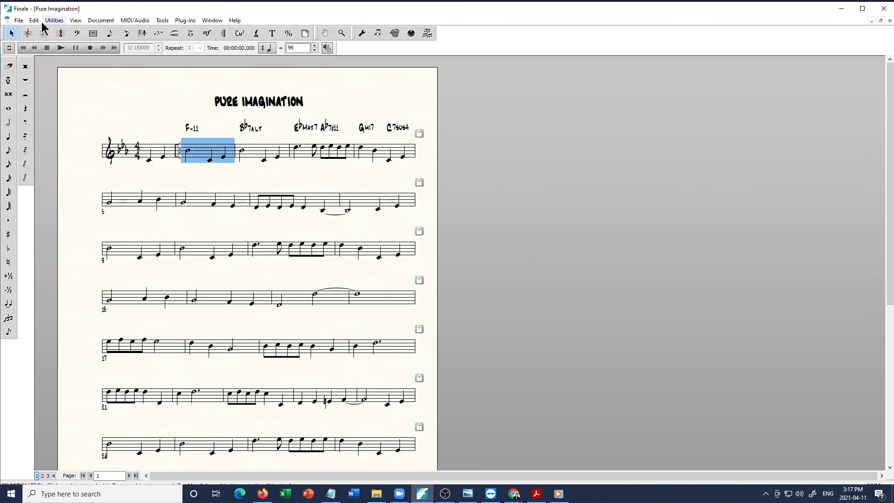
click(174, 171)
click(183, 150)
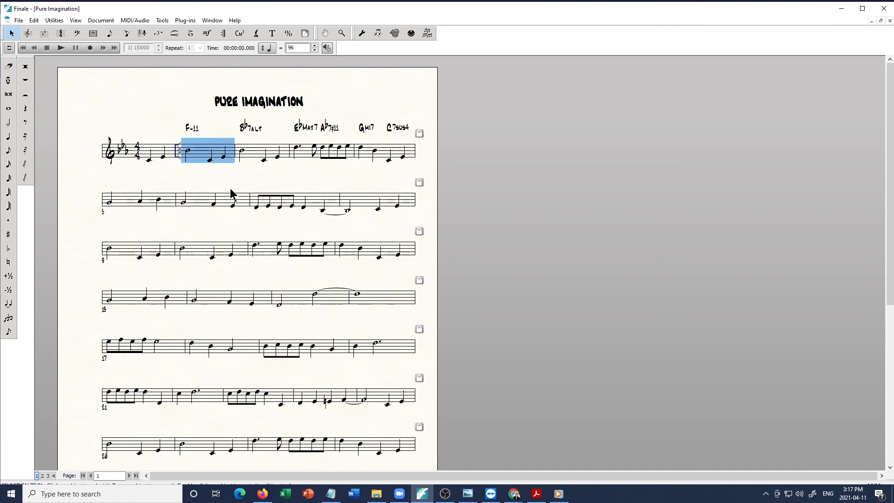
click(34, 21)
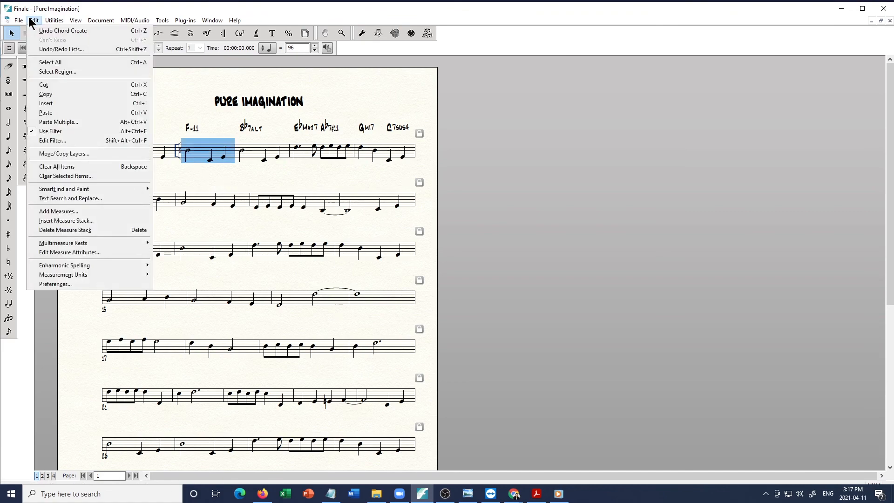
click(69, 140)
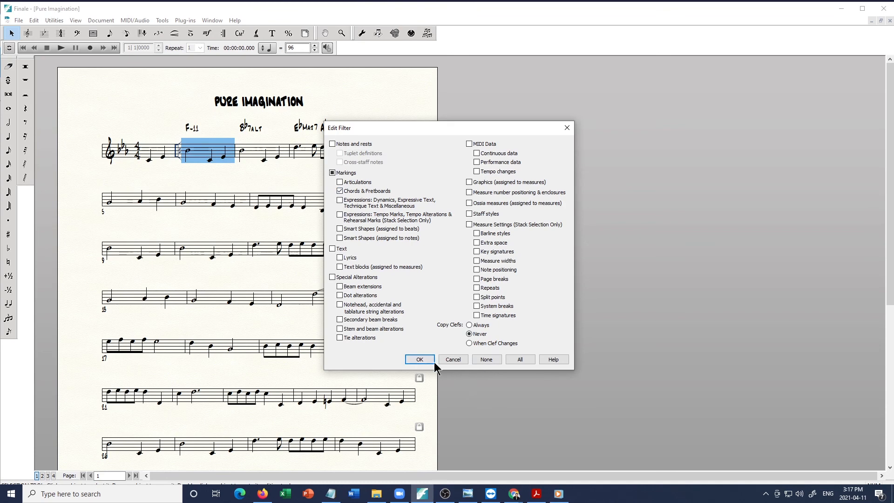
click(419, 359)
Copy the F-11 and Bb7alt chords from the first two full measures to measures 5 and 6.
drag(197, 142, 120, 205)
click(257, 230)
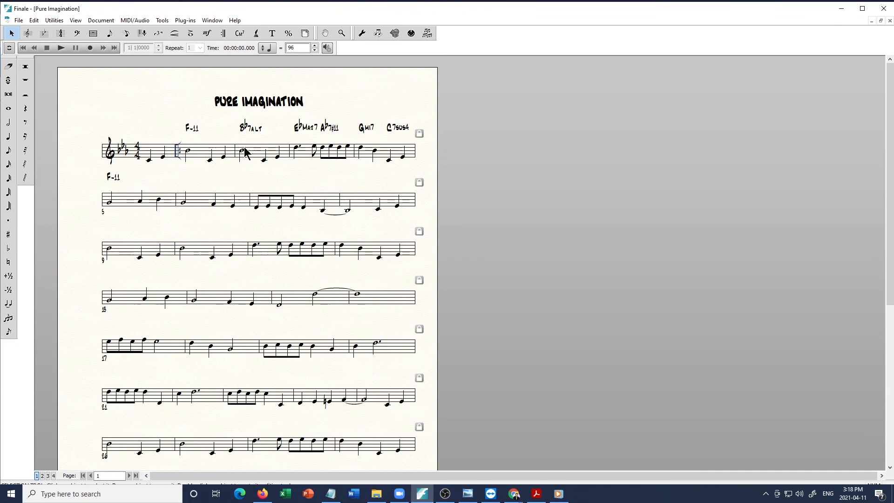
drag(248, 152, 248, 152)
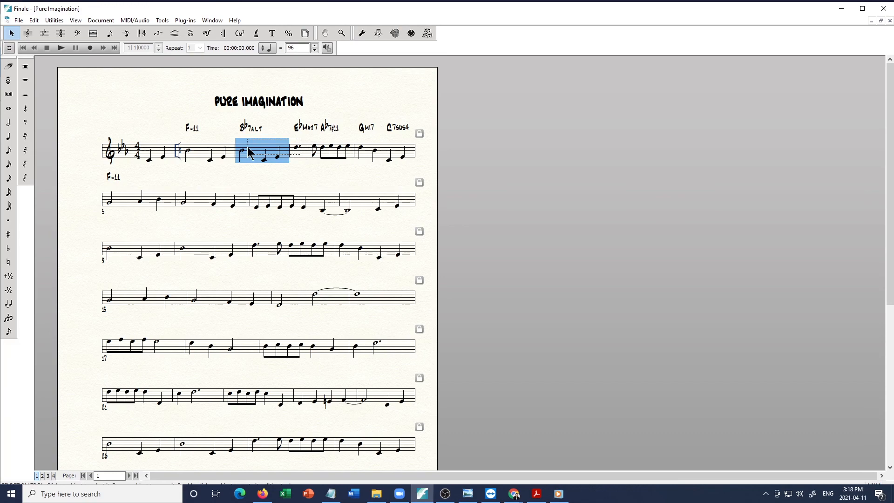
drag(249, 152, 181, 200)
click(220, 241)
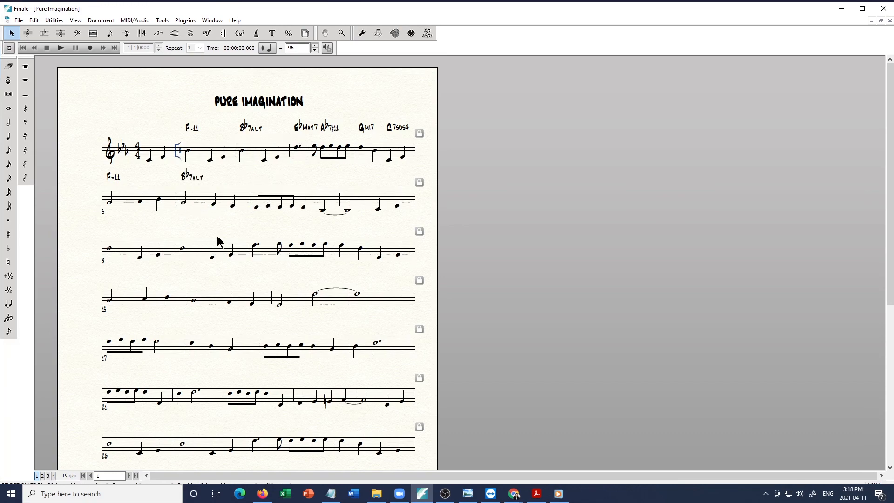
Add an Eb°7 chord symbol at the start of measure 7, picking the °7 suffix from the suffix library.
click(239, 34)
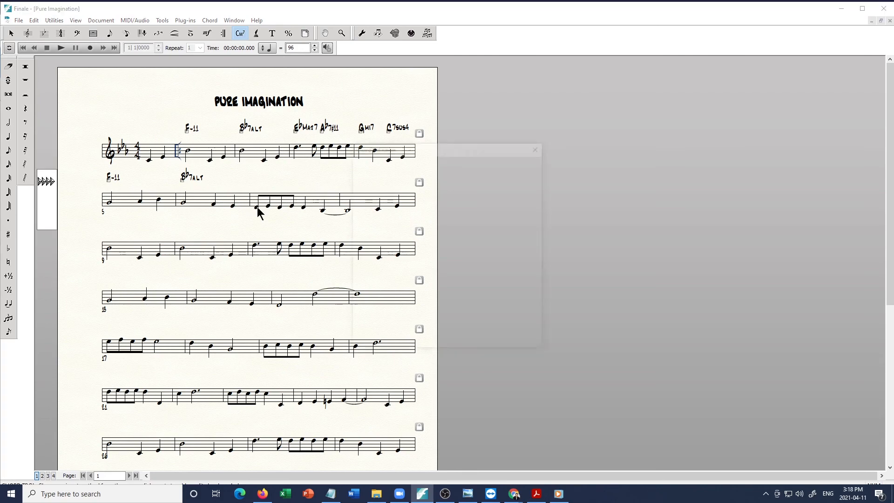
click(292, 244)
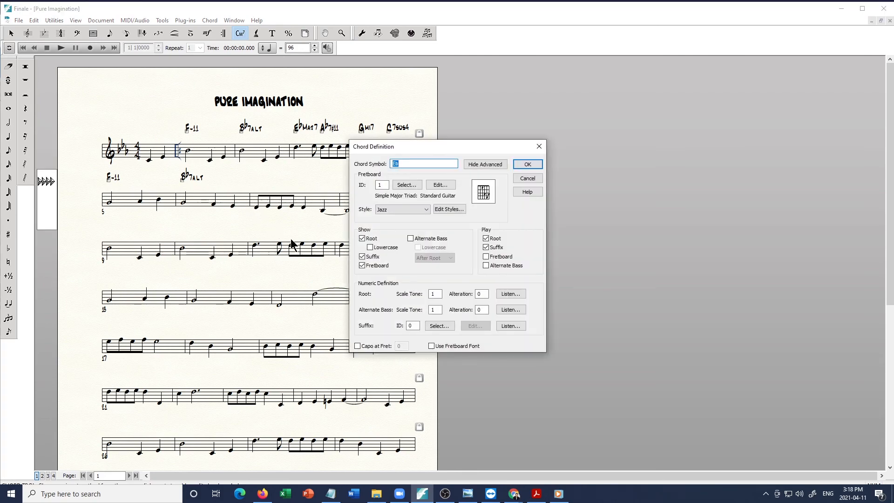
click(439, 326)
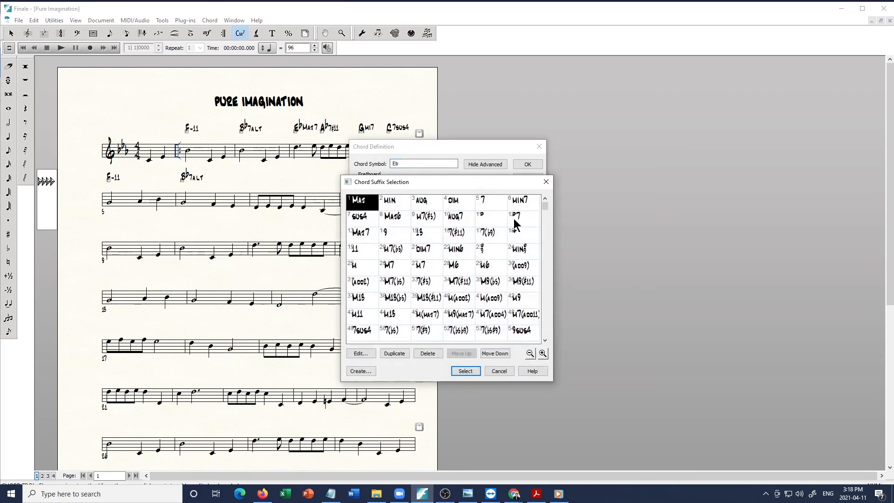
double_click(515, 225)
click(529, 165)
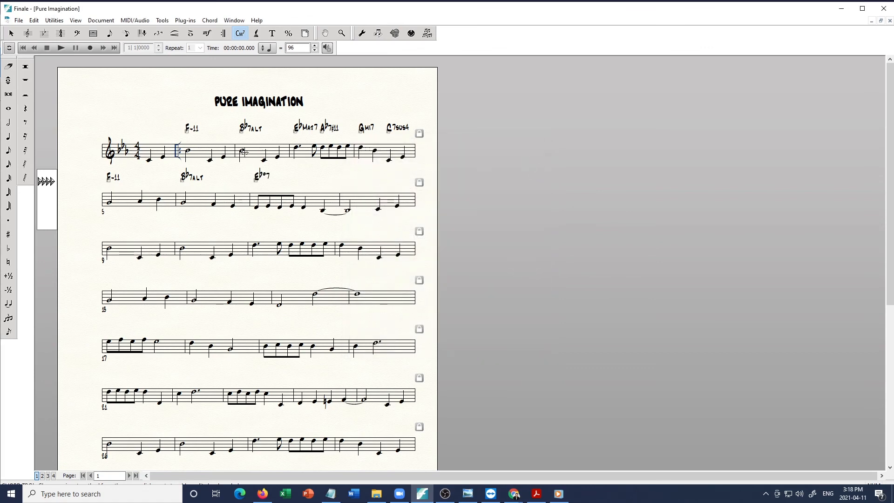
Copy the EbMaj7 chord from the first system to the second half of measure 7 and the Gmi7 chord to measure 8.
click(12, 33)
click(300, 150)
drag(299, 150, 308, 202)
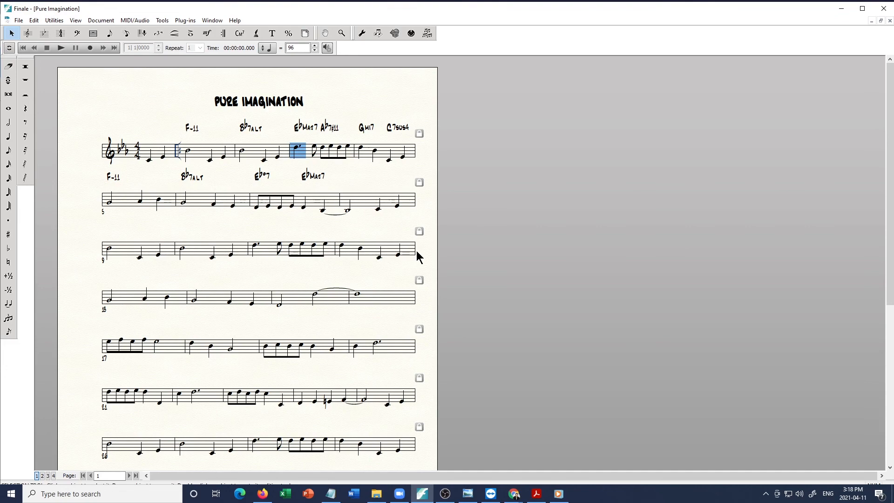
click(361, 149)
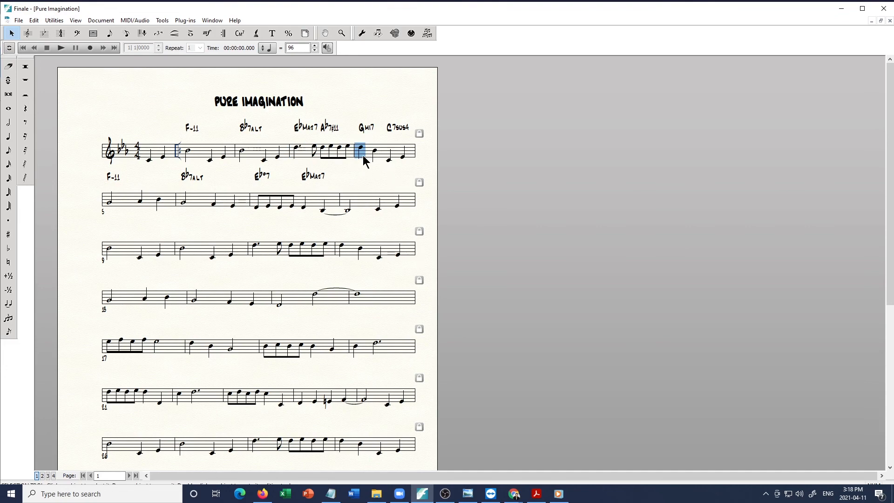
drag(361, 149, 379, 211)
click(396, 214)
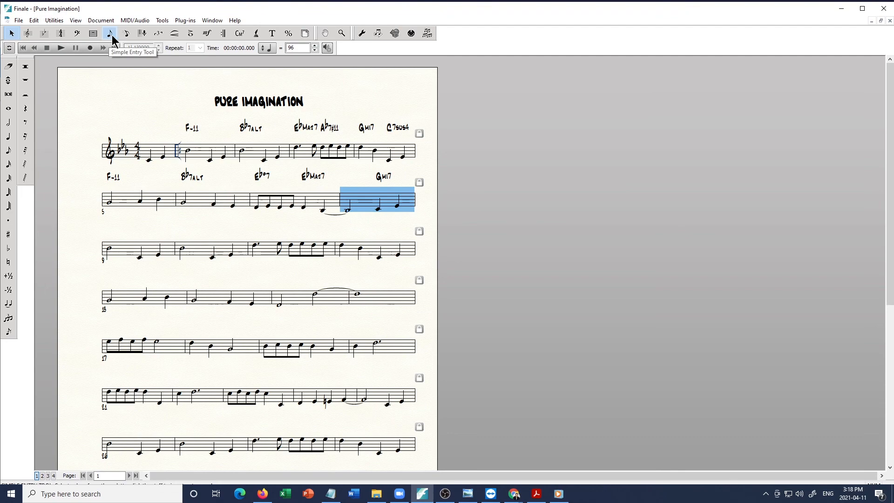
Add the chord symbol C7#9 to the last beat of measure 8.
click(241, 37)
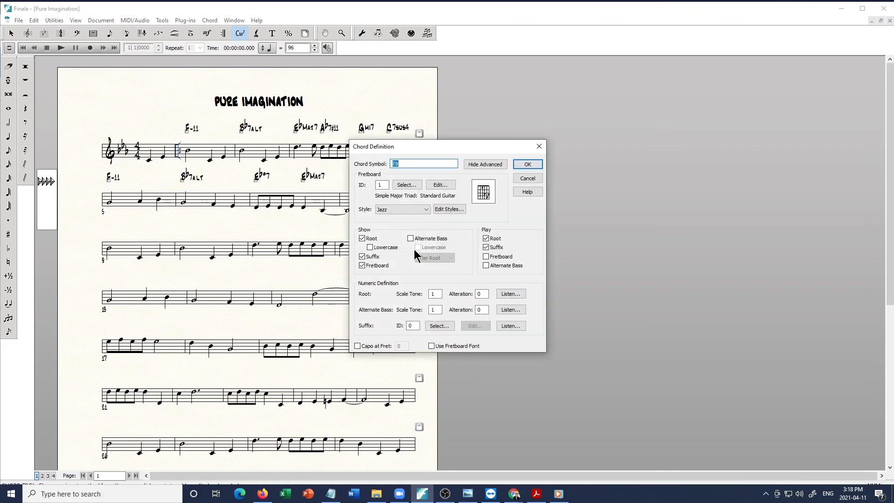
text(c)
text(#9)
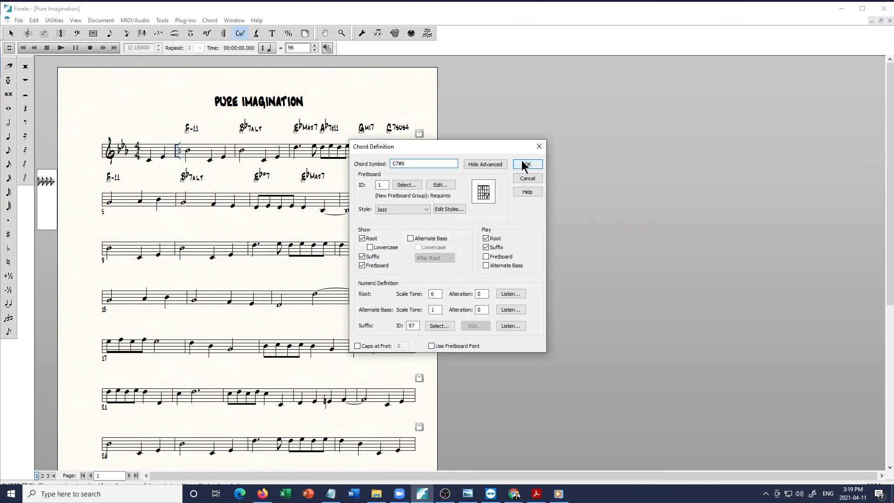
click(526, 164)
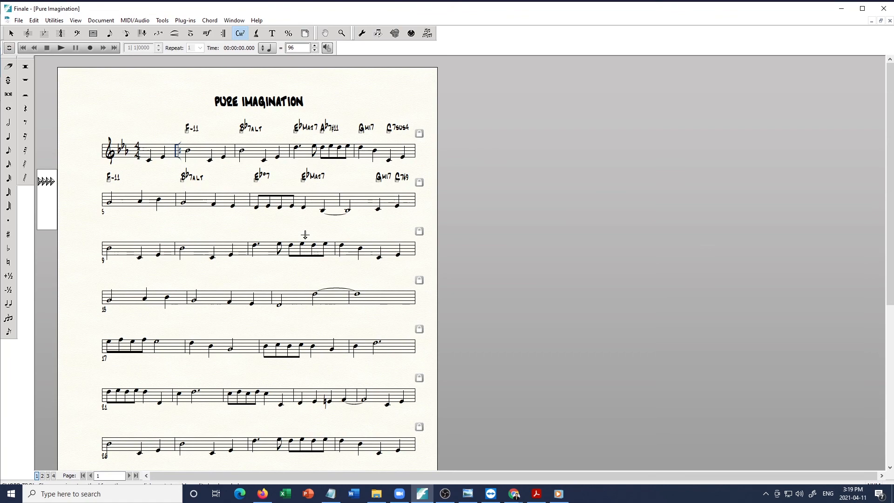
Copy all chord symbols from the first two systems to the third and fourth systems, starting at measure 9.
click(11, 34)
drag(180, 131, 417, 225)
drag(213, 154, 106, 252)
key(Escape)
Delete the copied Eb°7, EbMaj7, Gmi7 and C7#9 chord symbols from measures 15 and 16.
scroll(413, 349, down, 3)
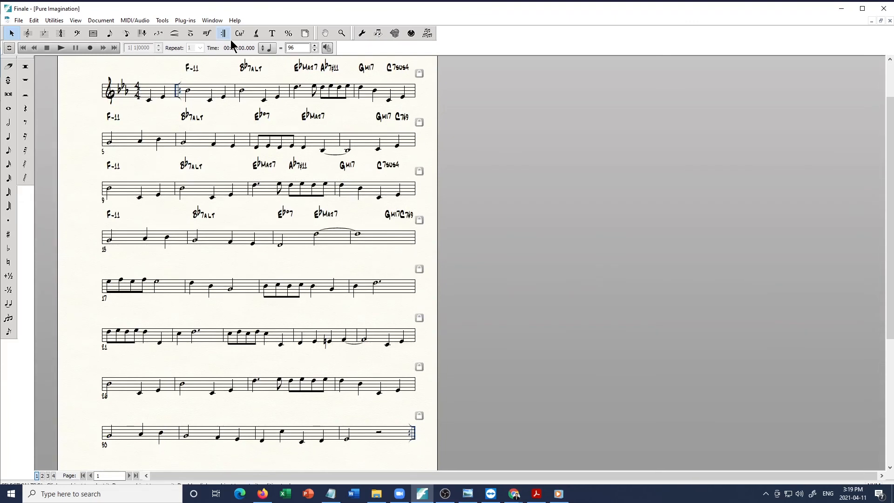
click(240, 33)
click(280, 218)
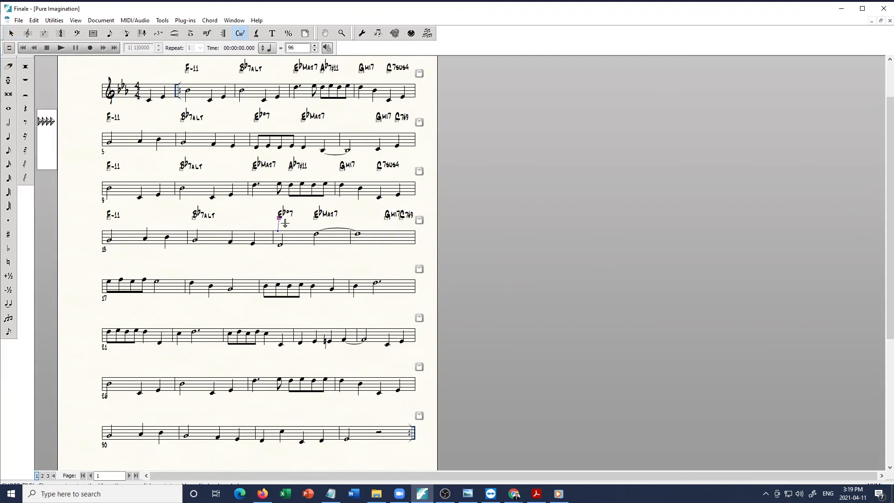
key(Delete)
click(315, 217)
key(Delete)
key(Delete)
click(402, 218)
key(Delete)
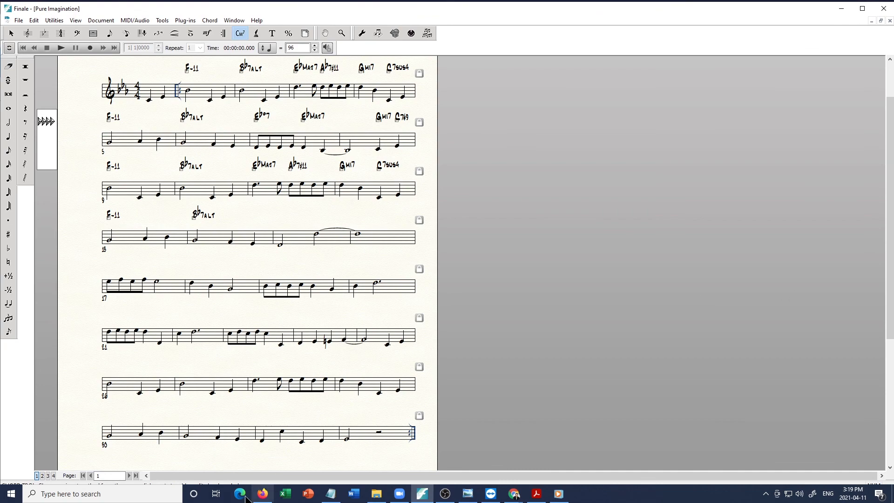
Examine the handwritten chord changes in the Pure Imagination Reharm 2 and Reharm 3 images, then return to the score.
click(145, 497)
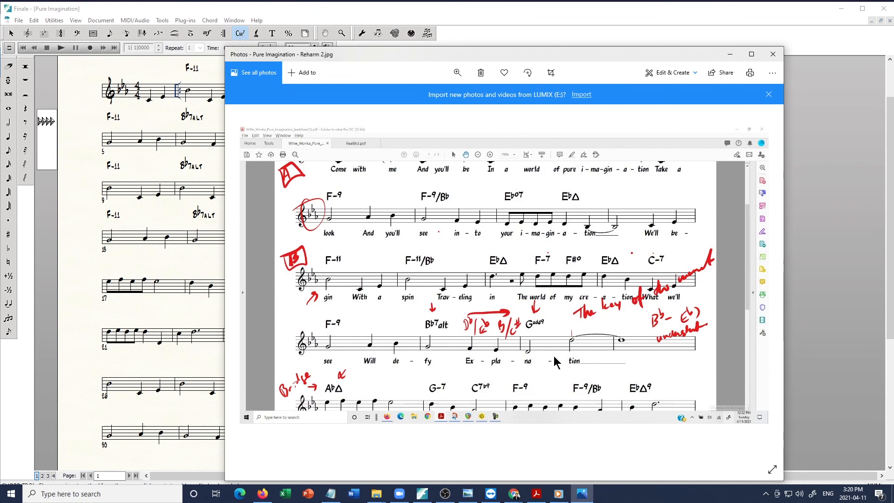
key(Right)
key(Right)
key(Left)
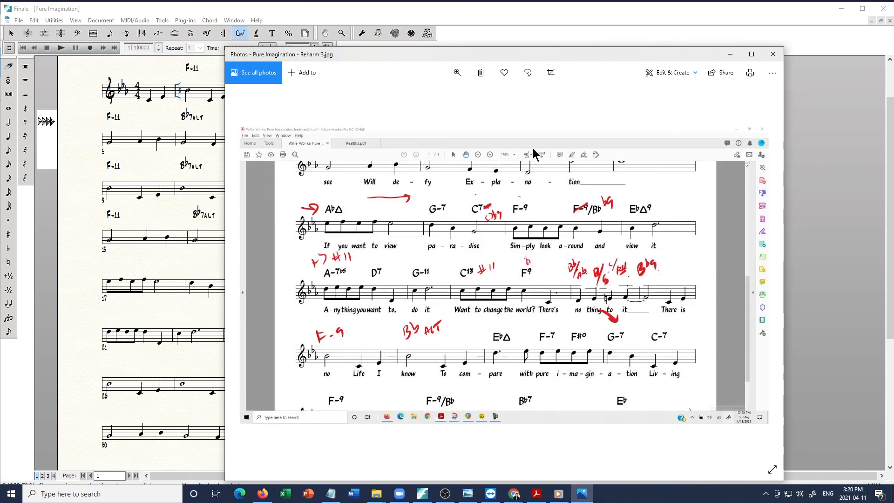
drag(630, 56, 893, 31)
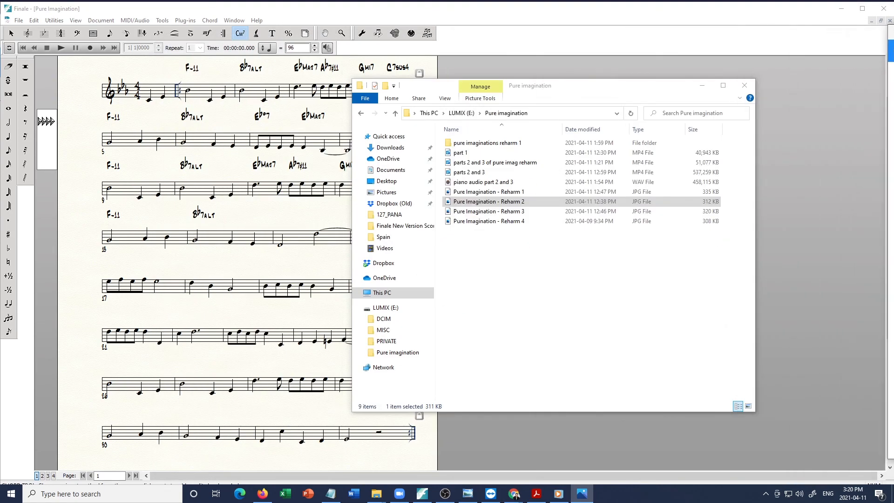
click(744, 85)
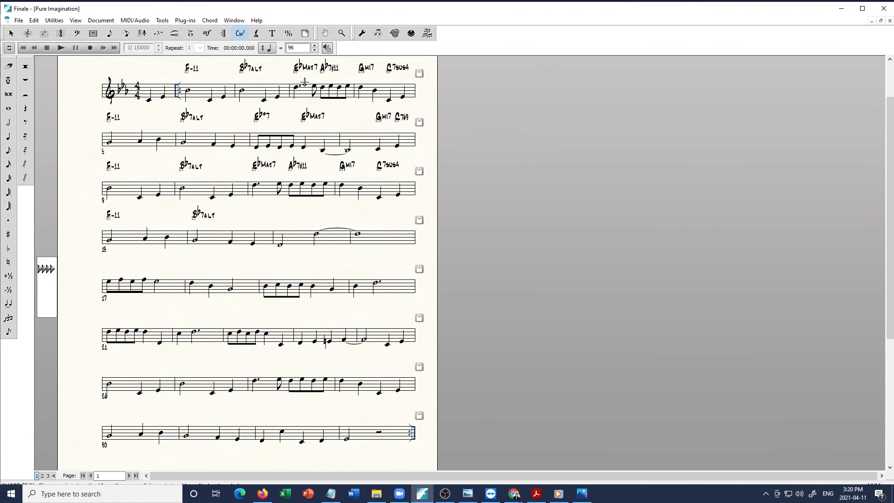
Copy the EbMaj7 chord from the third full measure to the start of measure 17.
click(296, 69)
key(Escape)
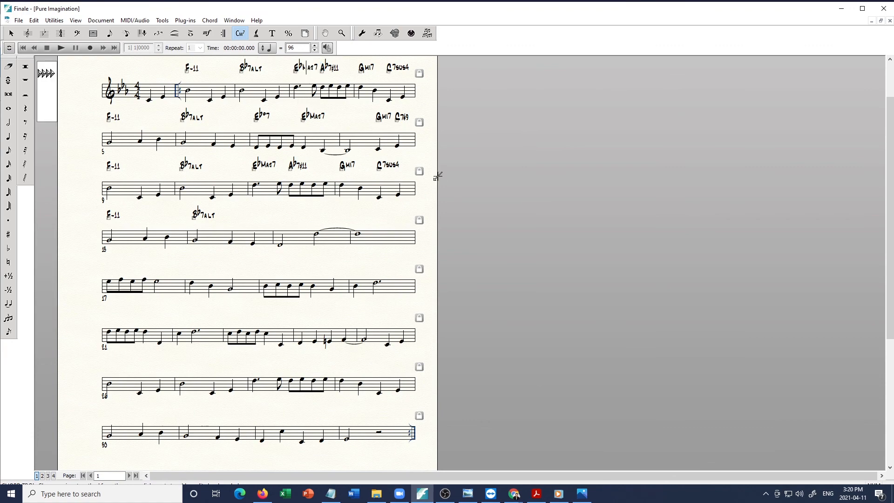
click(12, 33)
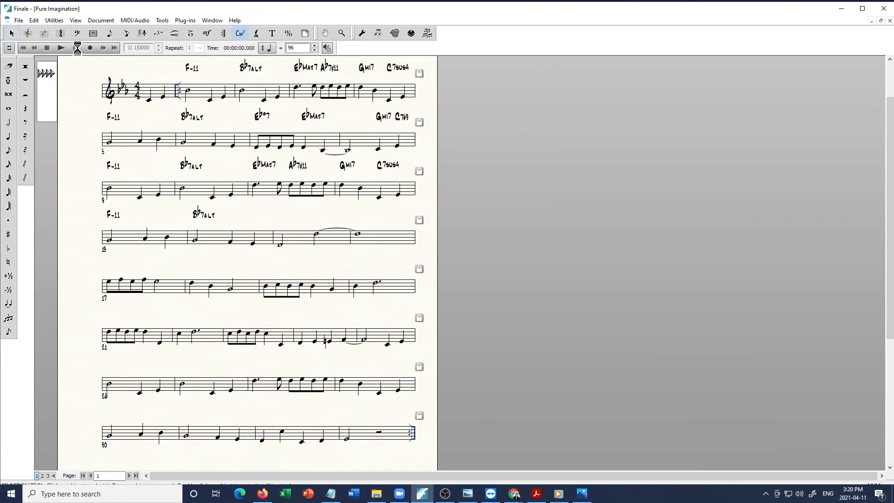
click(299, 95)
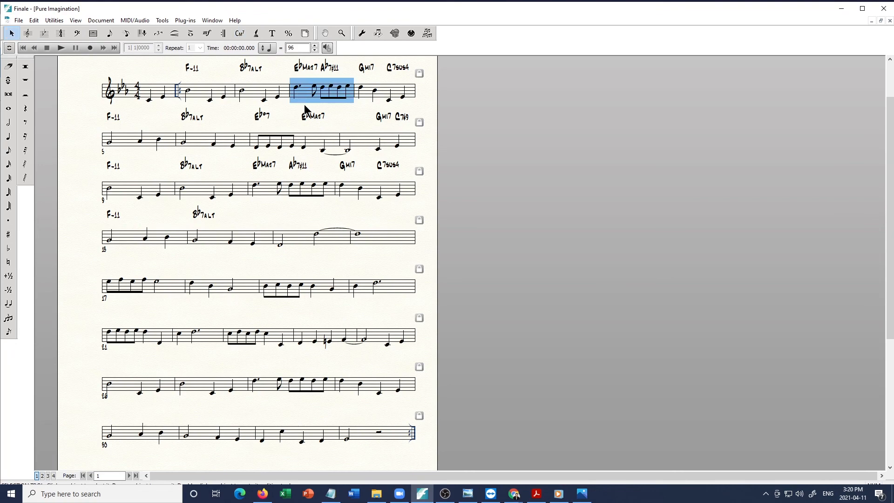
click(302, 96)
click(295, 99)
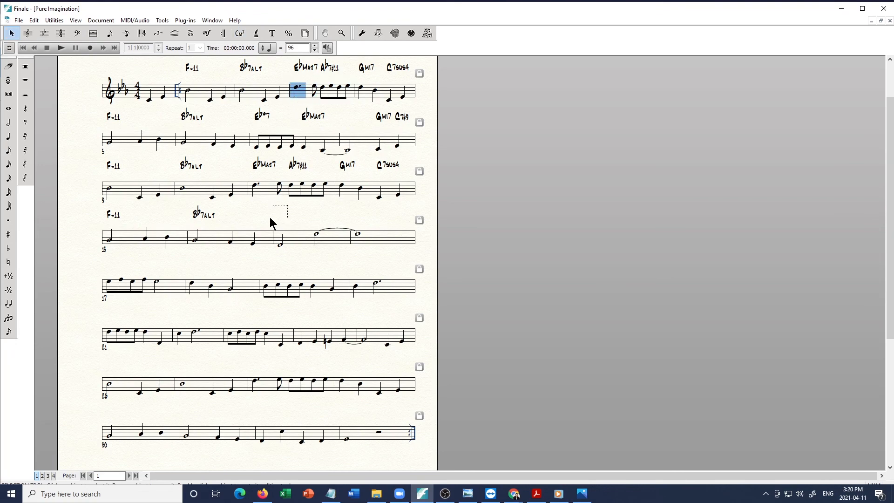
drag(106, 284, 107, 285)
Change the chord symbol at the start of measure 17 to AbMaj7.
double_click(111, 267)
right_click(110, 266)
click(159, 271)
click(399, 164)
key(BackSpace)
text(AbMaj7)
click(523, 166)
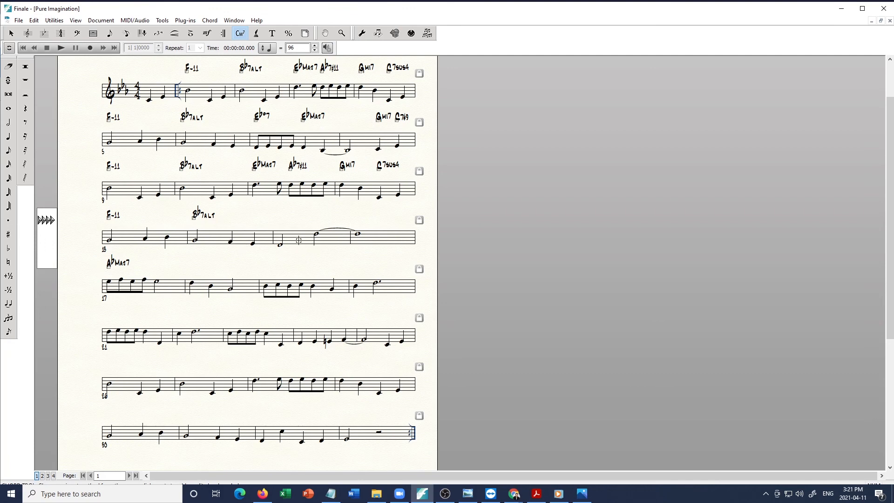
Add the slash chord Db/Eb to the third beat of measure 14.
click(232, 242)
text(Db/Eb)
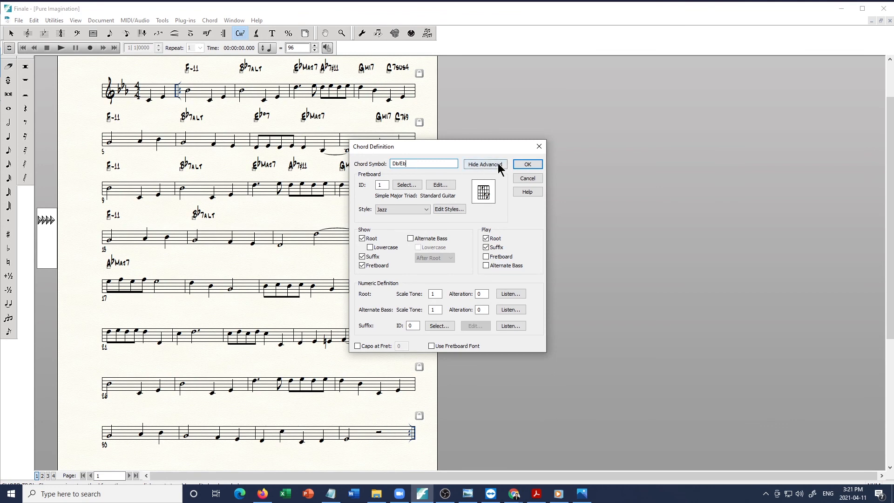
click(528, 164)
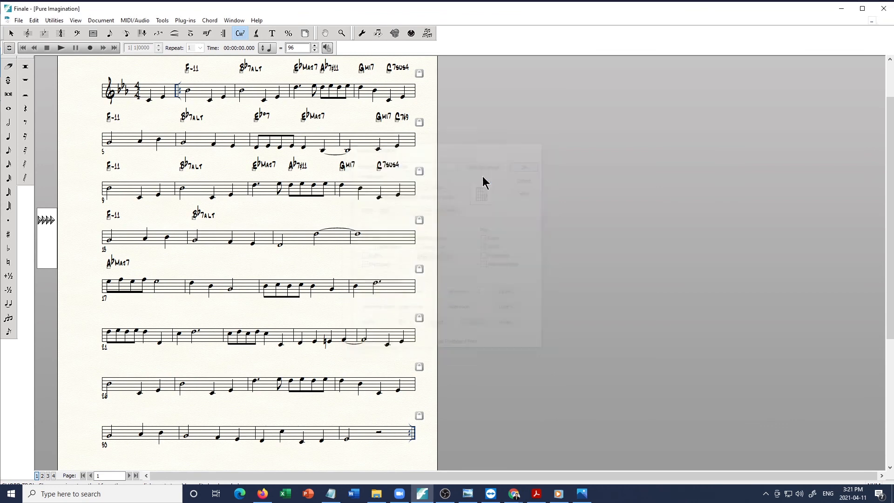
Add the slash chord B/C# to the last beat of measure 14 and adjust the spacing between the measure's slash chords.
click(253, 243)
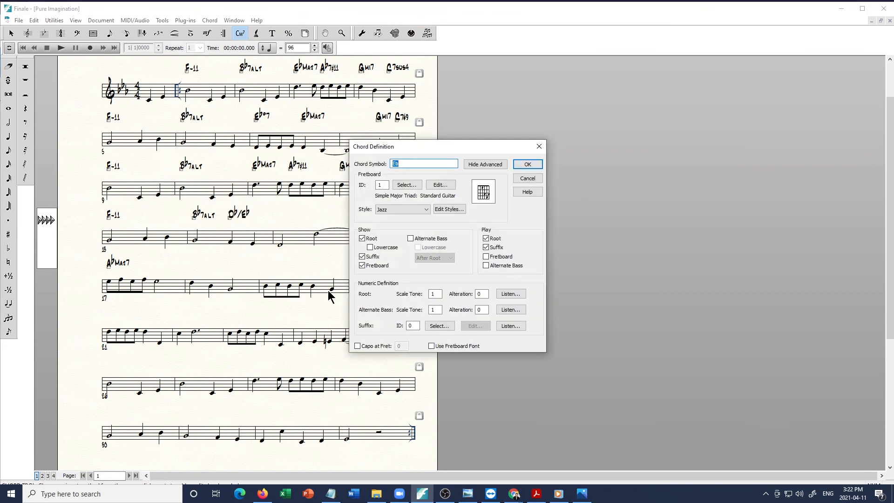
text(B/C#)
key(Return)
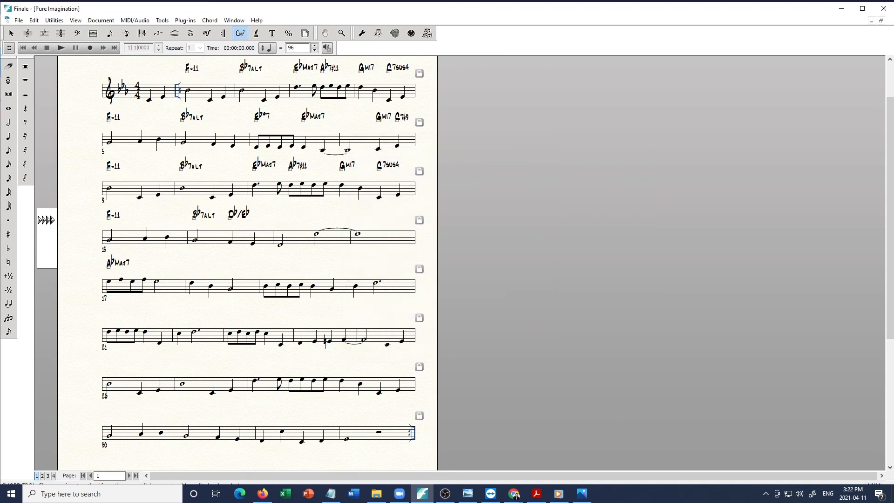
drag(252, 217, 226, 219)
Add a Gm(add9) chord symbol to the first note of measure 15, choosing the m(add9) suffix from the suffix library.
click(279, 245)
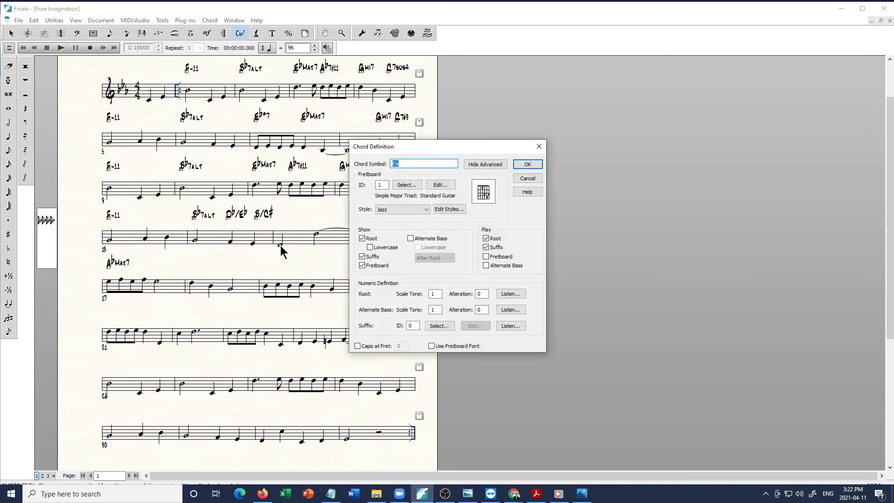
text(G)
click(438, 326)
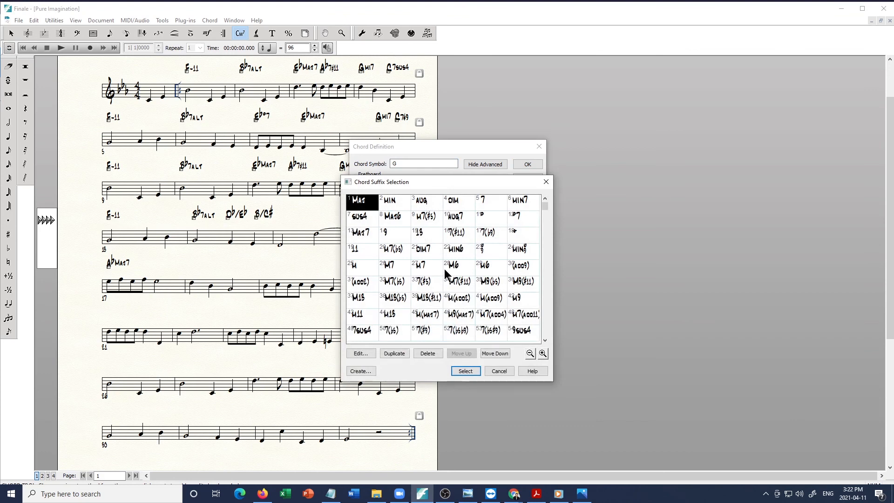
scroll(447, 274, down, 2)
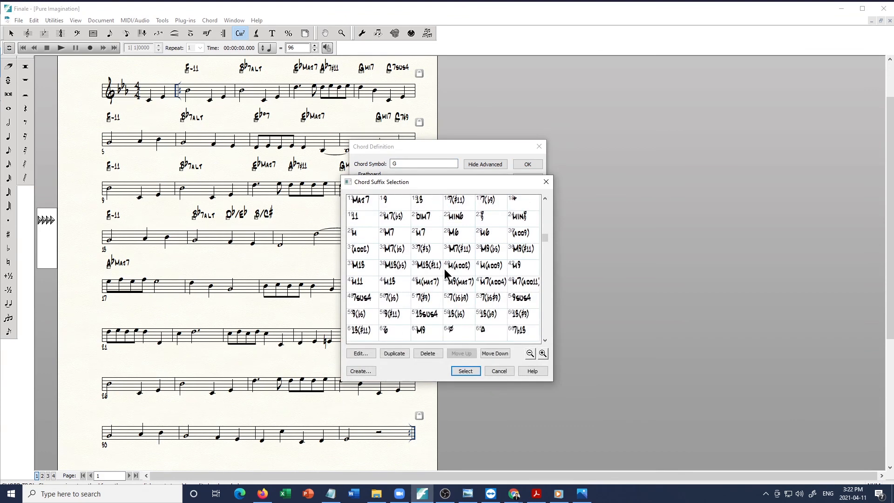
click(495, 268)
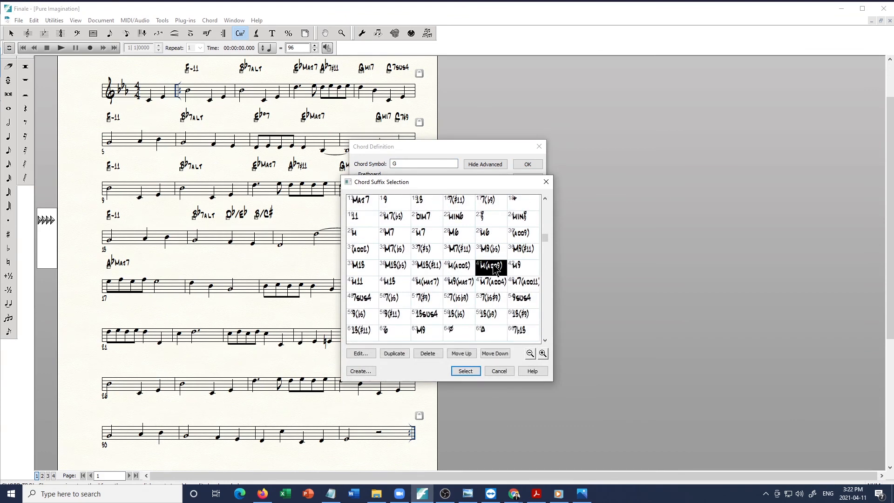
click(465, 371)
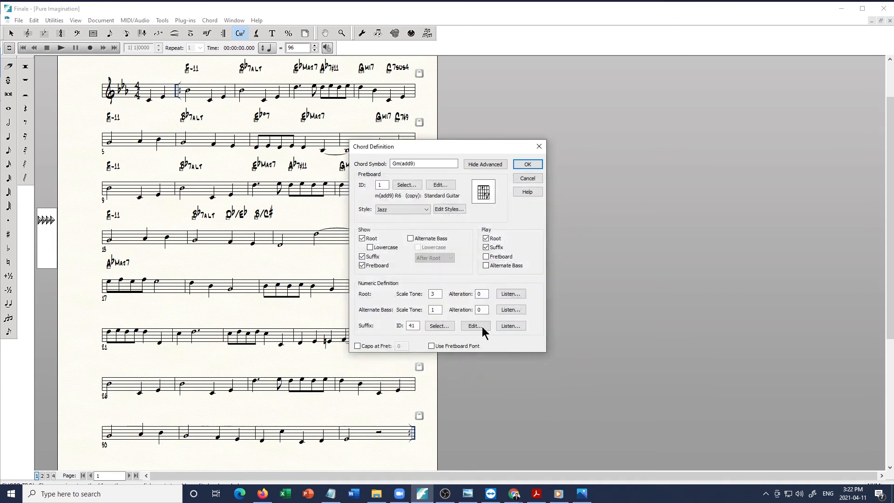
click(539, 162)
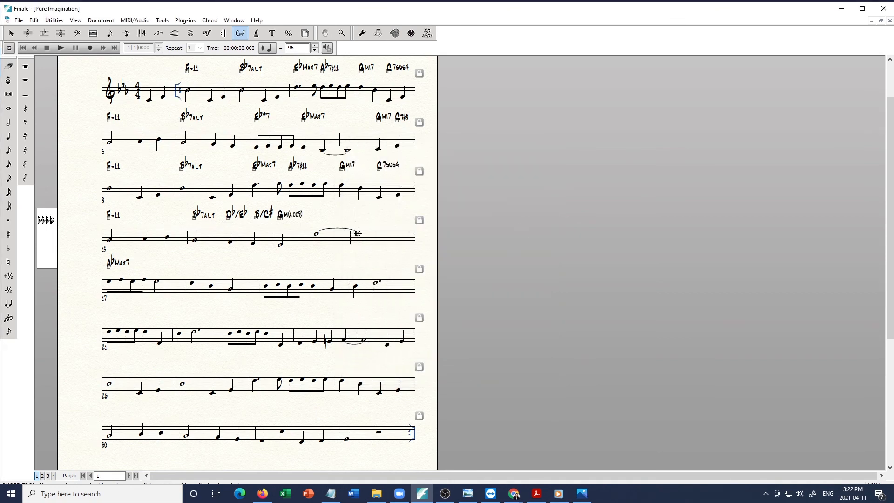
Add a Bbmi7 chord symbol to the note in measure 16.
click(358, 233)
text(Bb-7)
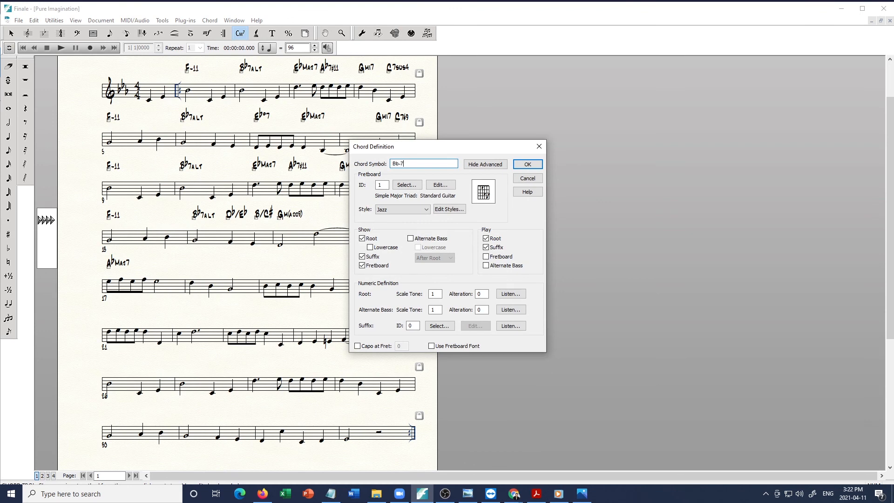
key(Return)
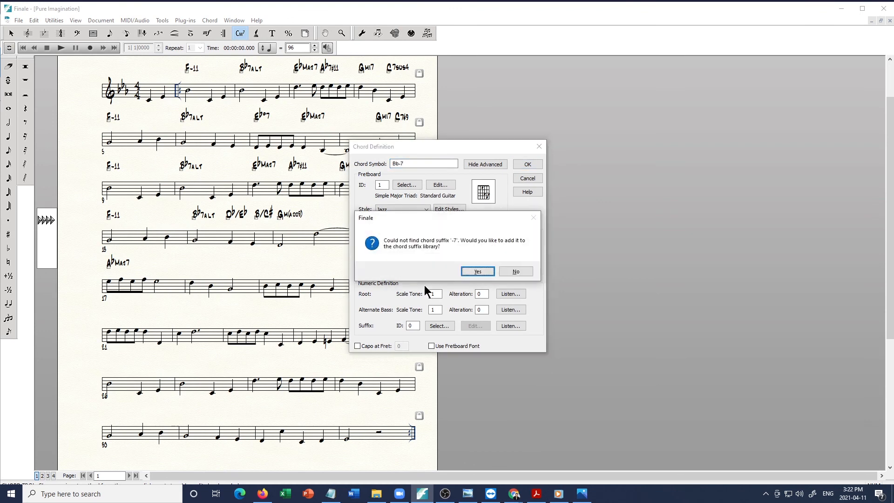
click(502, 270)
key(BackSpace)
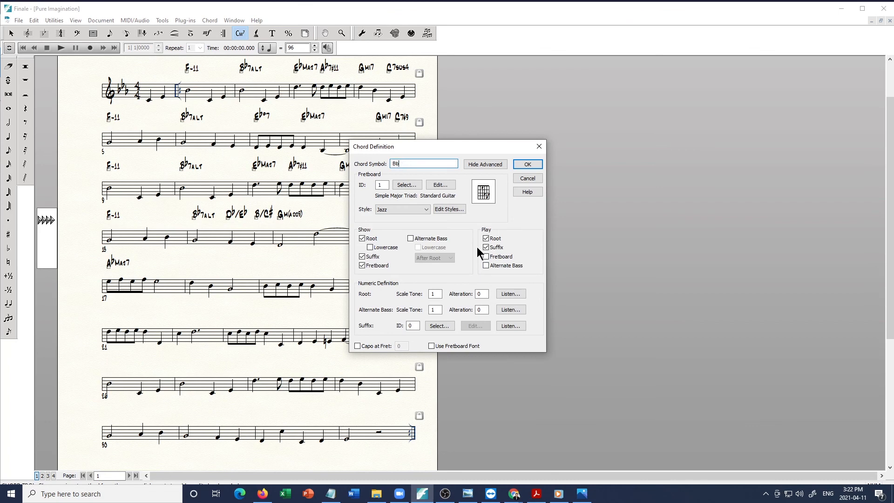
text(mi7)
key(Return)
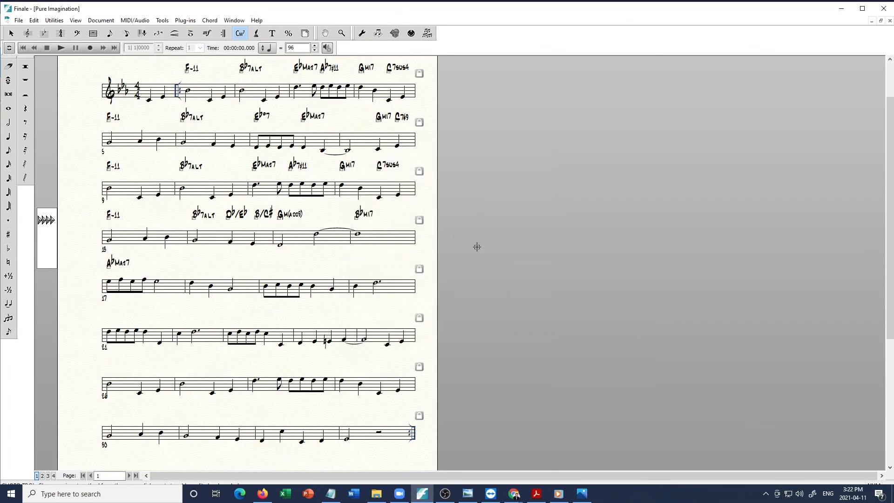
Add an Eb7 chord symbol in measure 16 and place Bbmi7 and Eb7 side by side toward the measure's end.
click(359, 234)
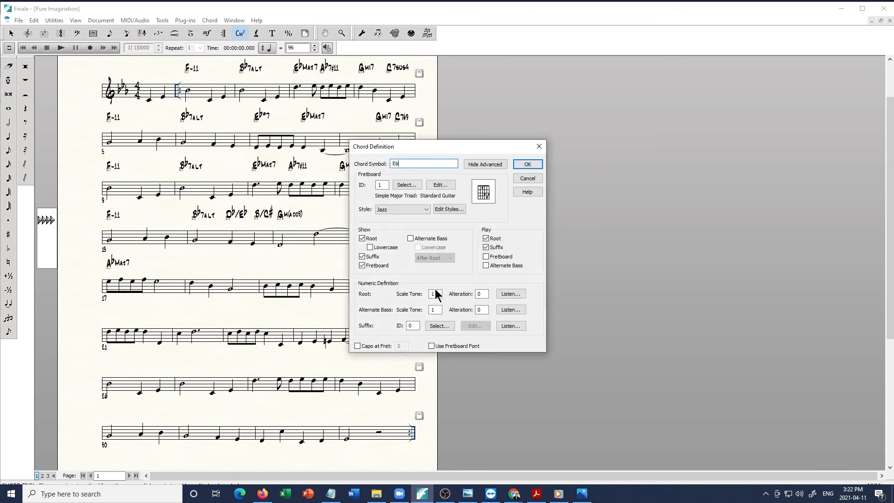
text(7)
key(Return)
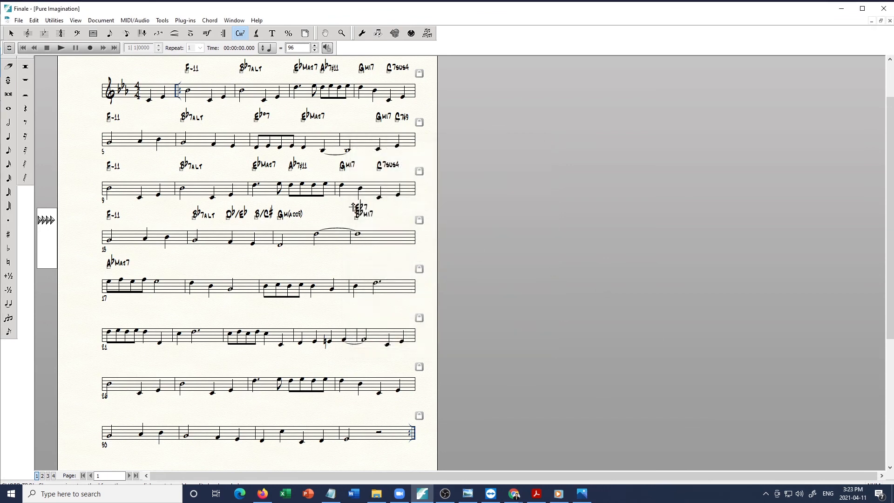
drag(357, 212, 401, 224)
drag(357, 220, 381, 222)
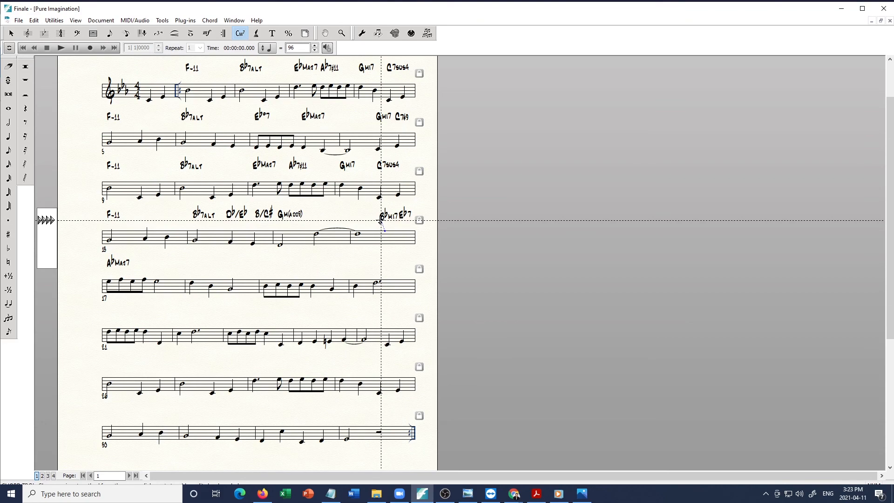
drag(444, 315, 432, 340)
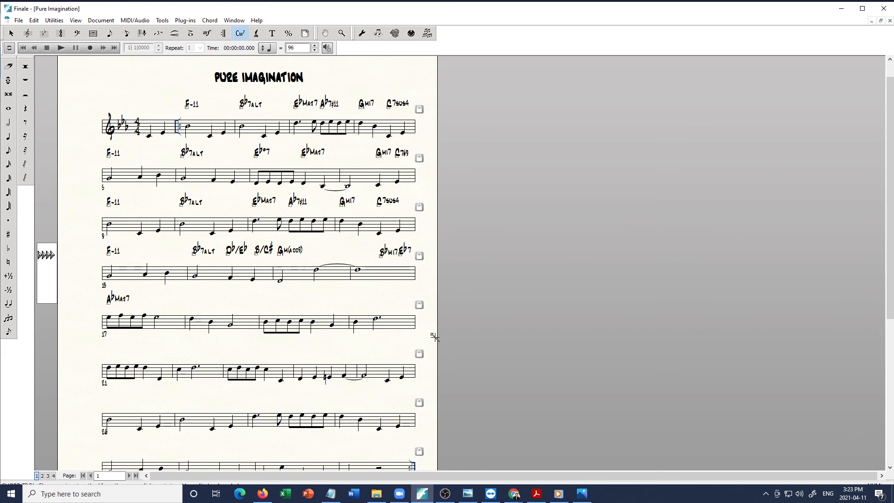